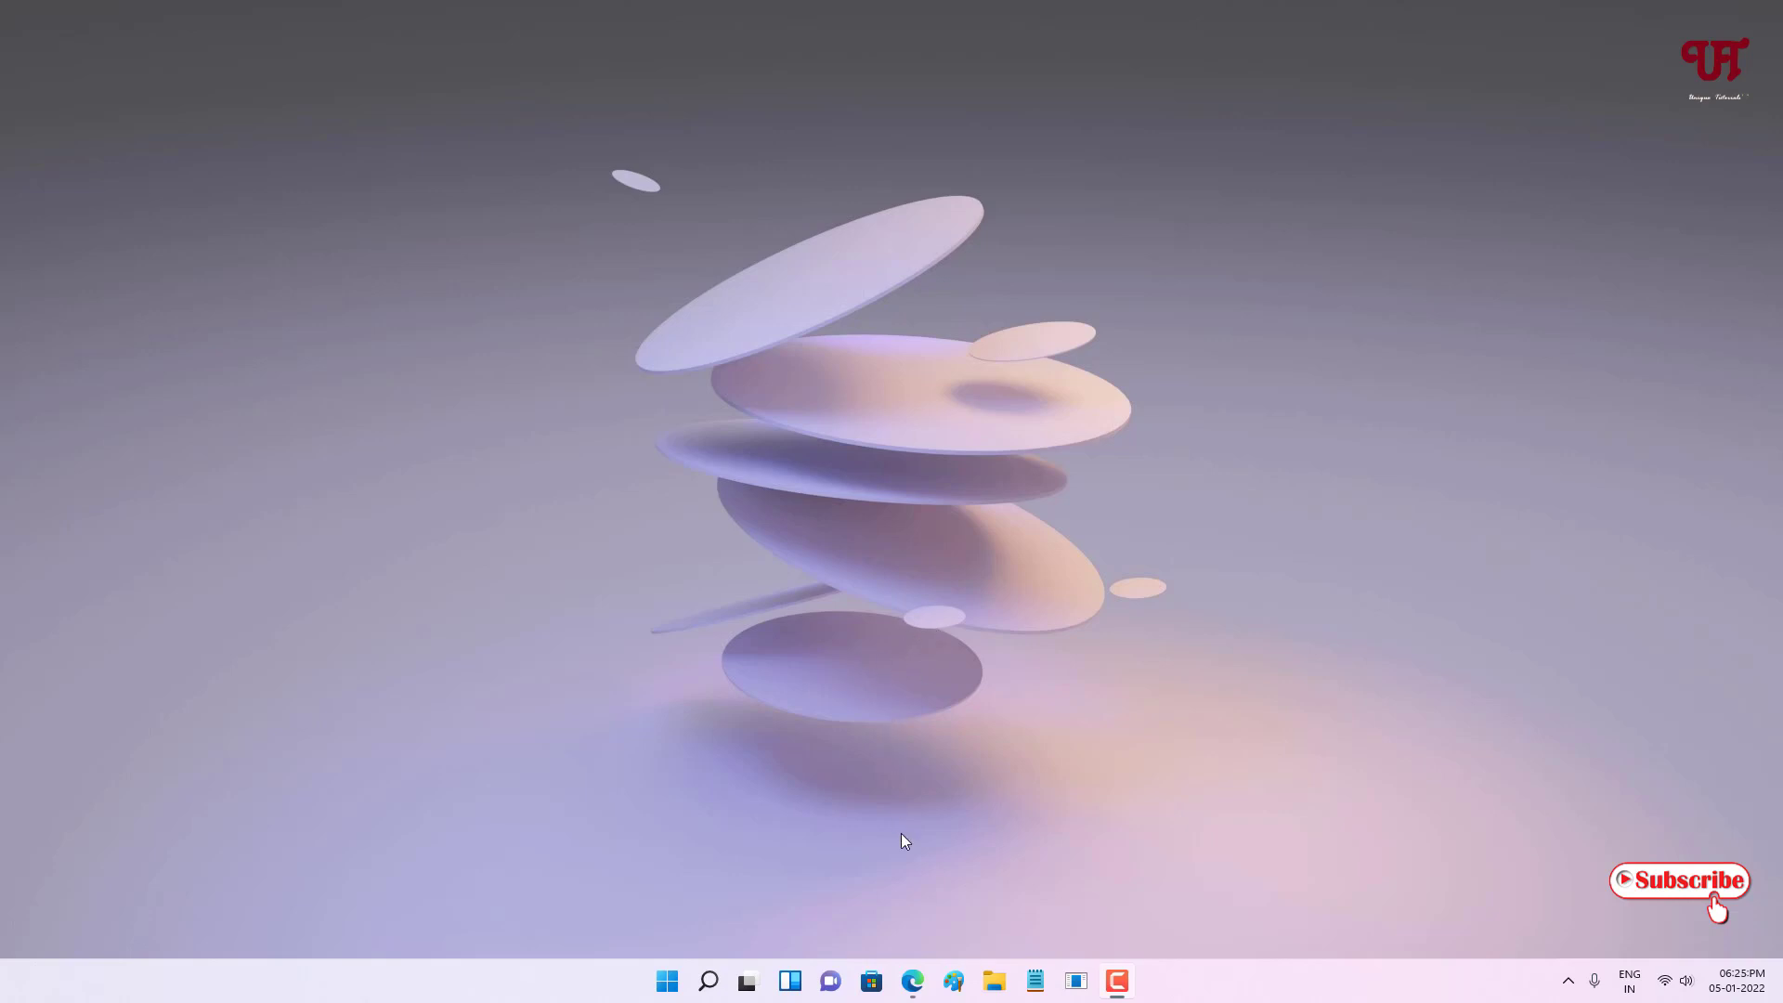
# Return to the Google results and follow the 'USB Toolkit – RCPsoft' link.
pyautogui.moveTo(913, 982)
pyautogui.click(923, 986)
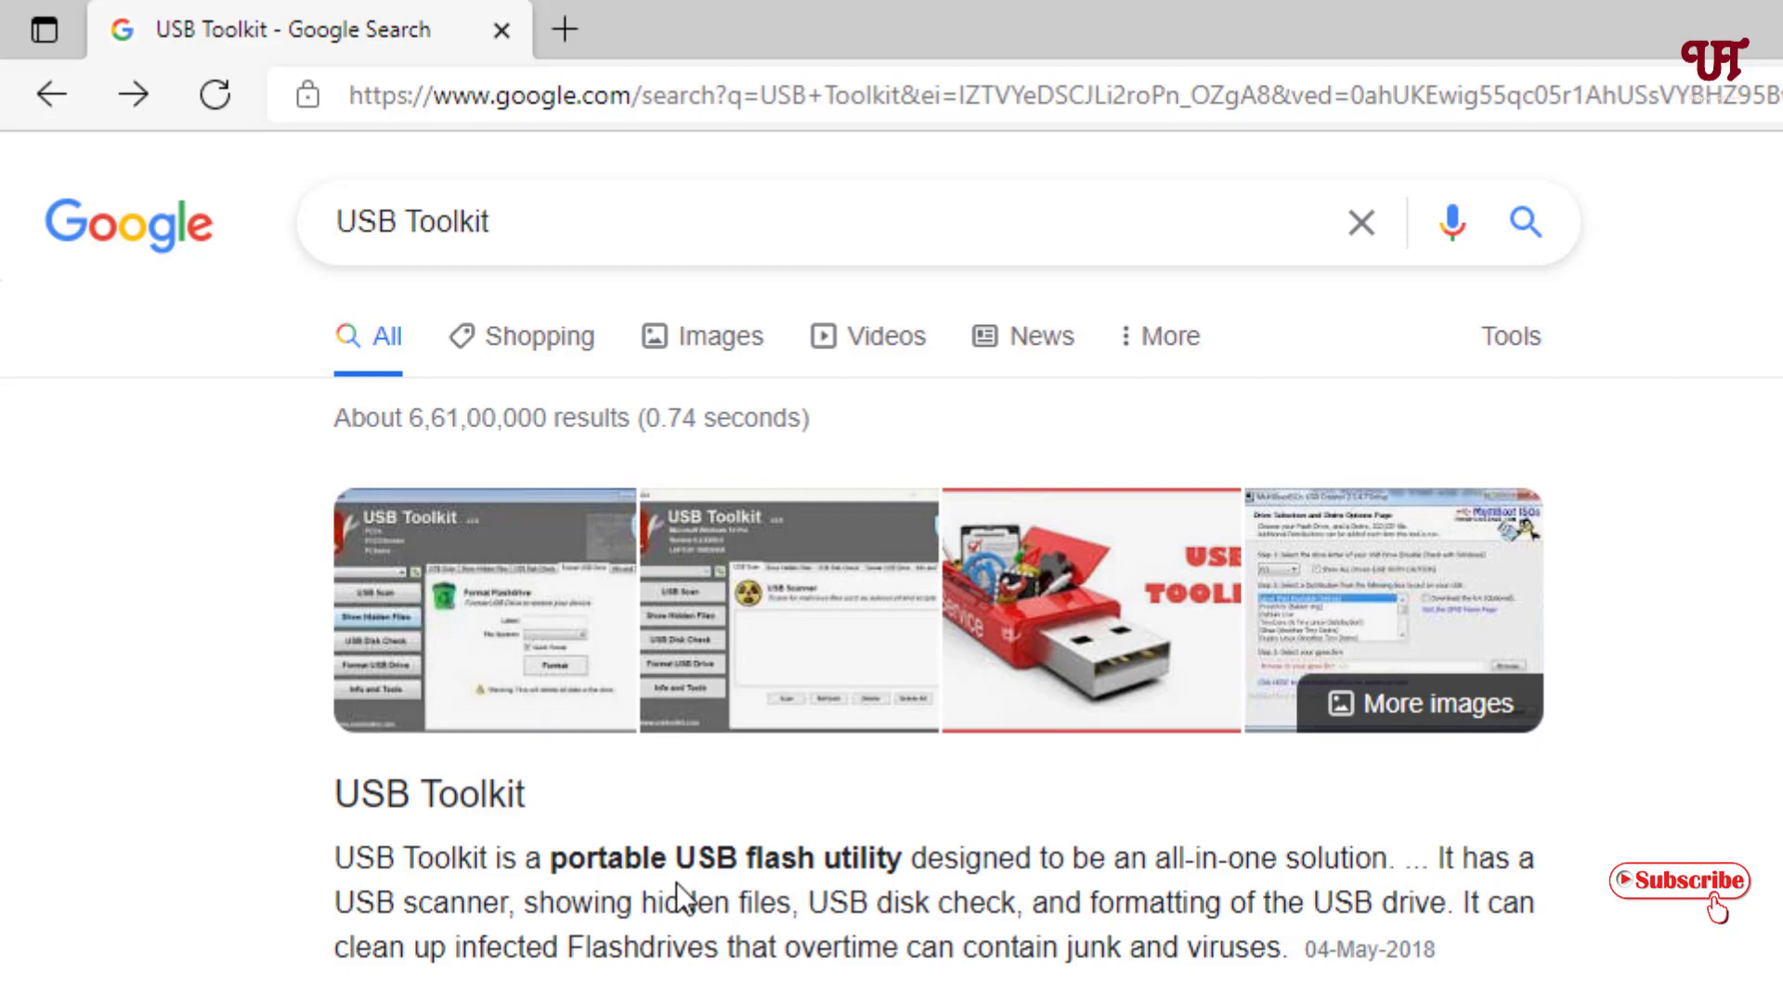
pyautogui.scroll(-3, 680, 877)
pyautogui.scroll(-4, 675, 883)
pyautogui.scroll(-5, 676, 883)
pyautogui.scroll(-4, 675, 881)
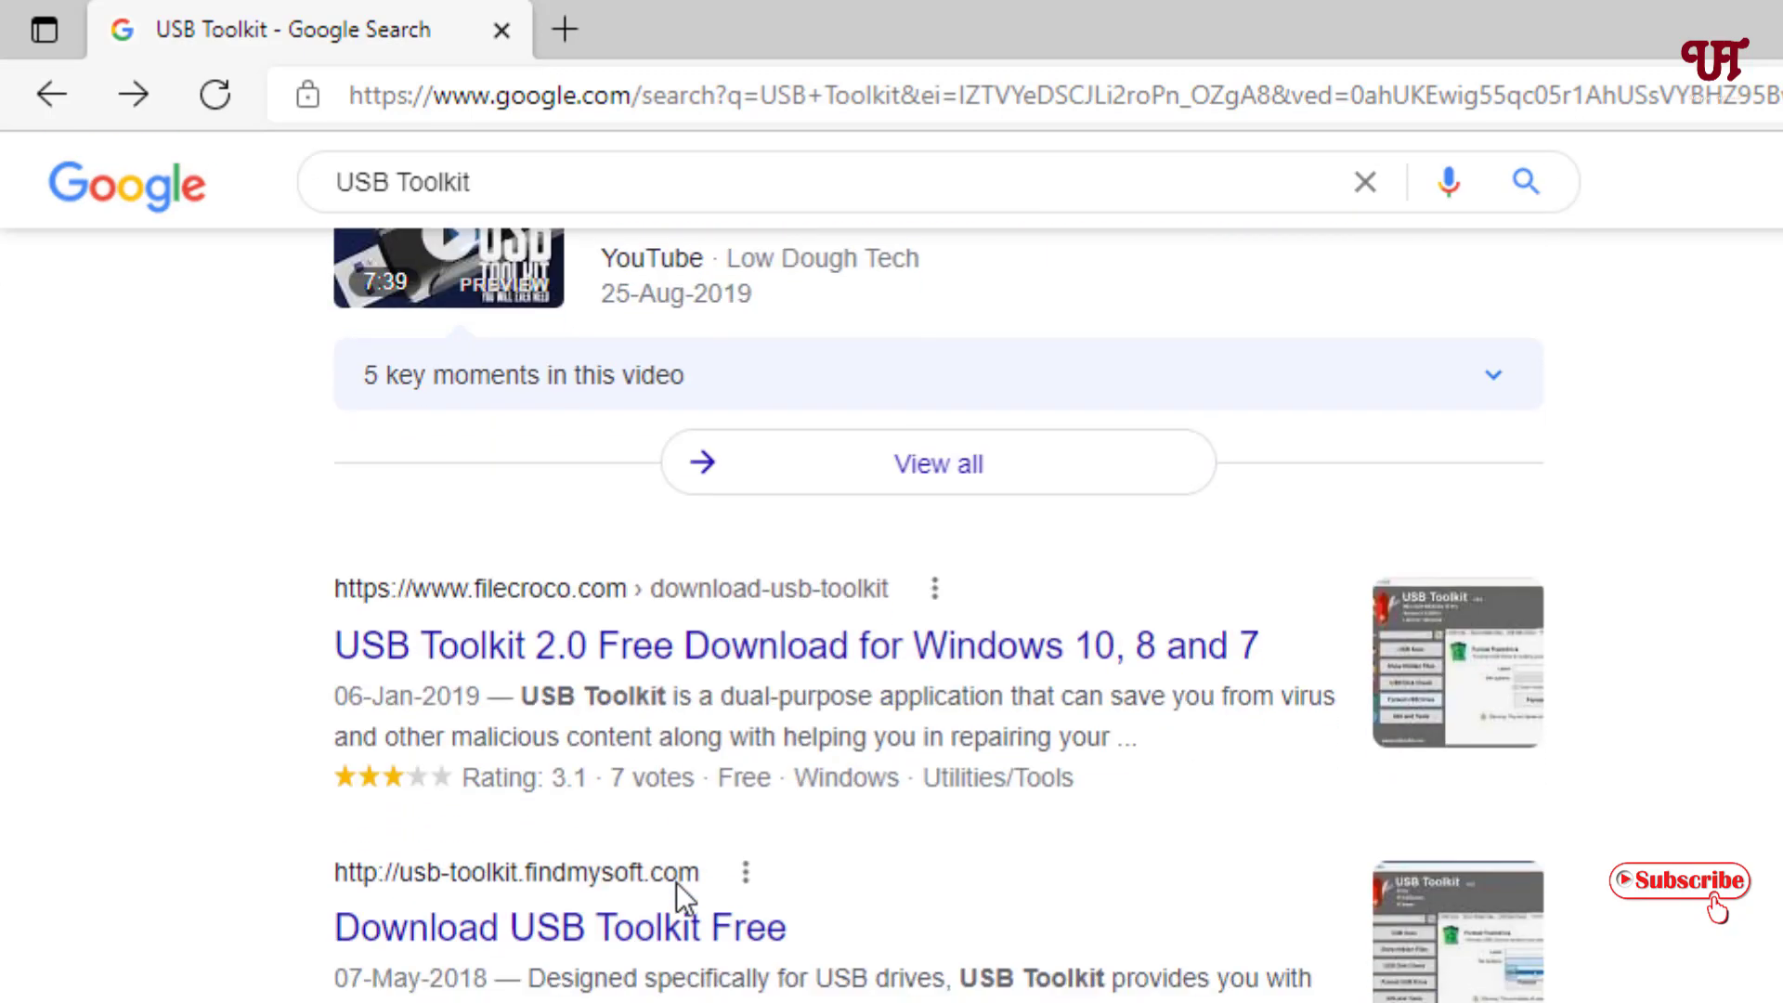
pyautogui.scroll(-2, 675, 882)
pyautogui.scroll(-2, 676, 882)
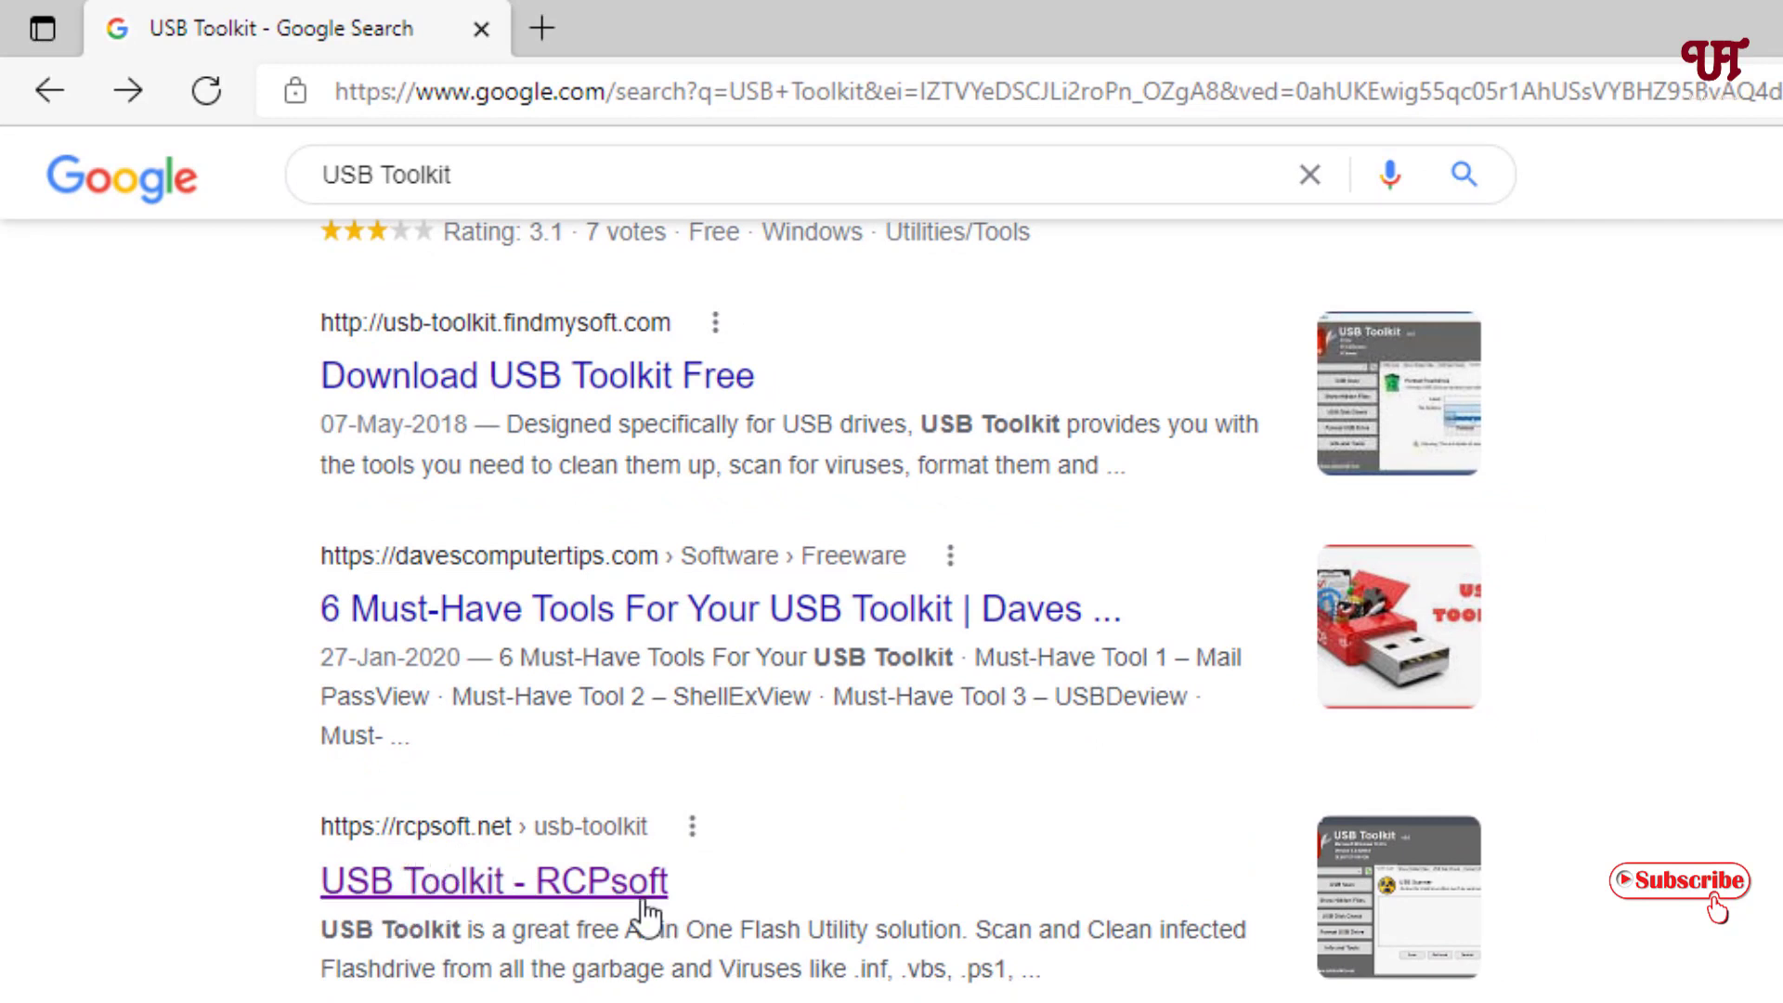
pyautogui.click(514, 892)
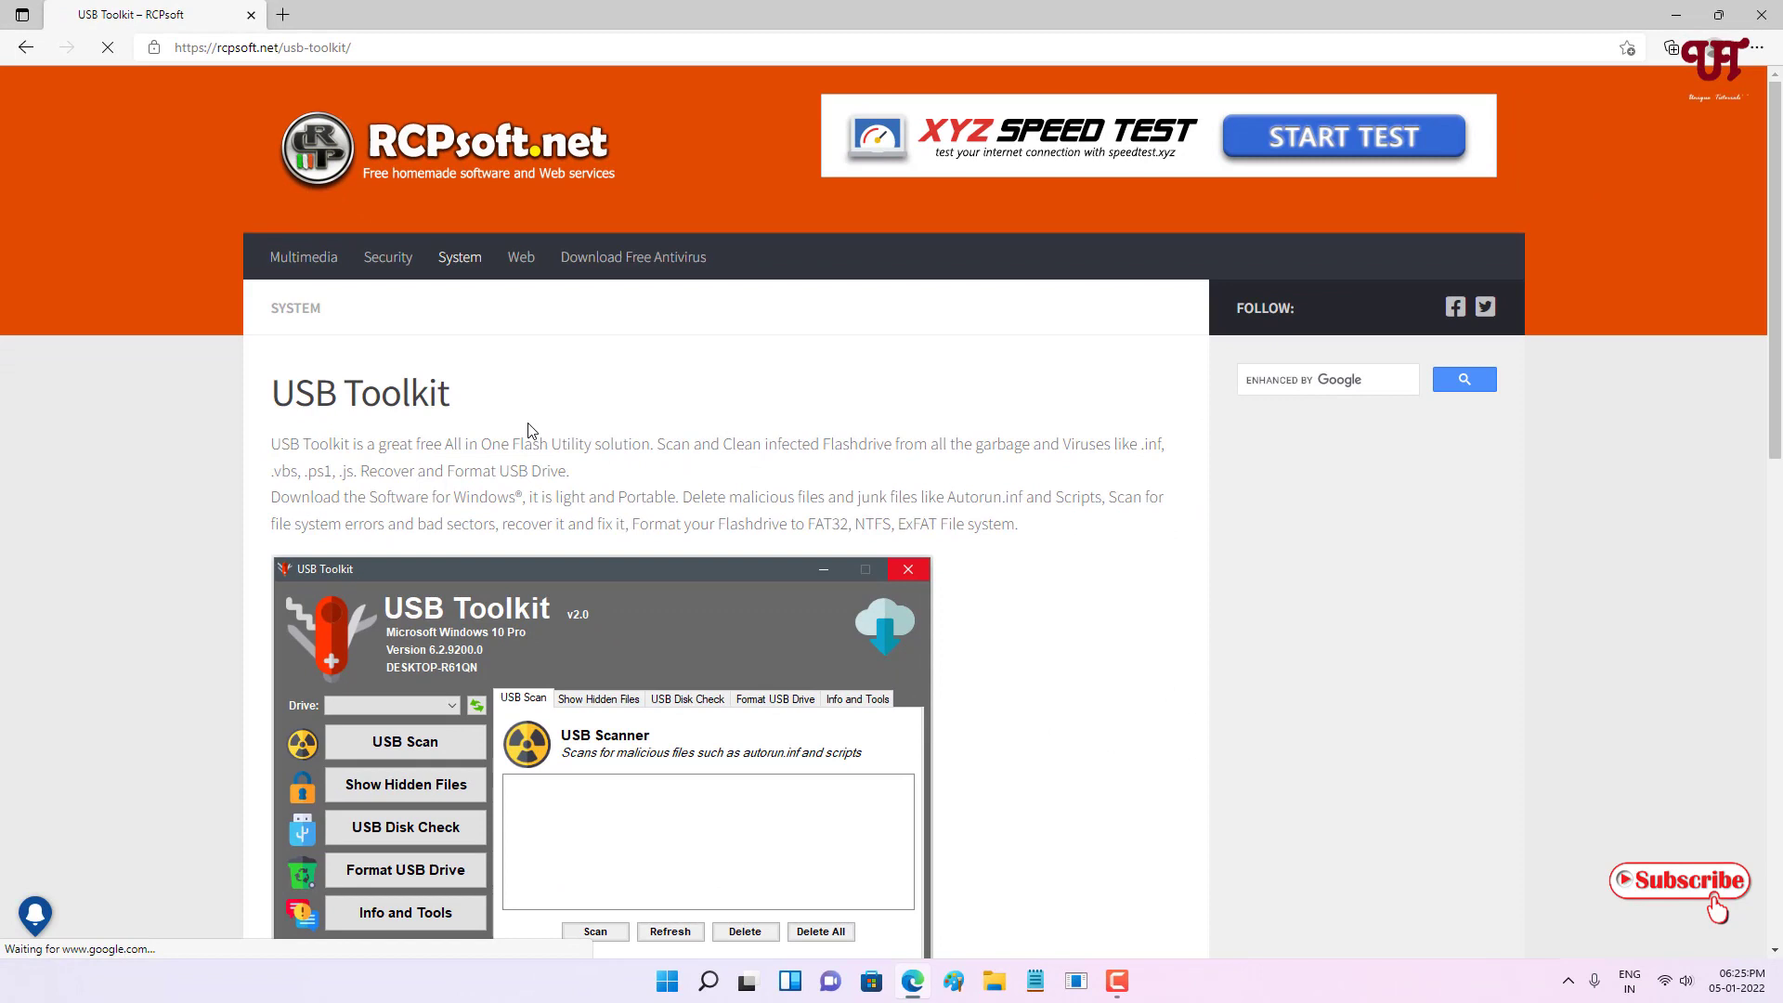
pyautogui.scroll(-2, 527, 425)
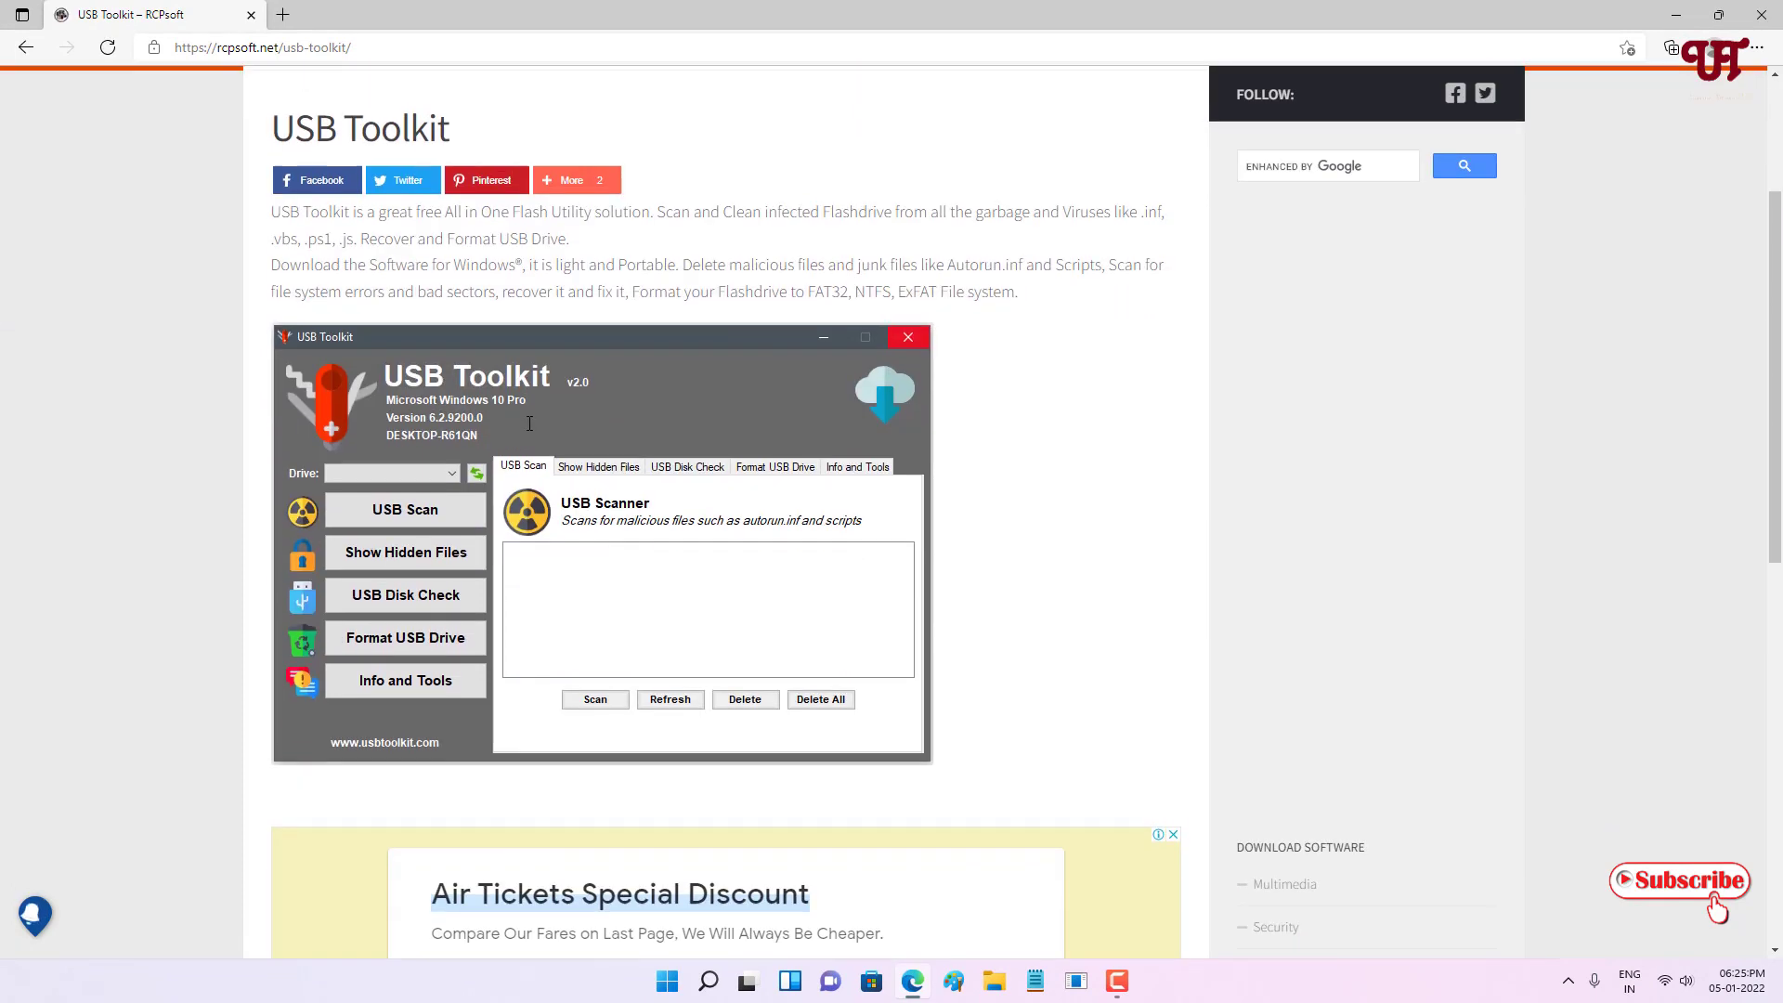
pyautogui.scroll(-2, 528, 426)
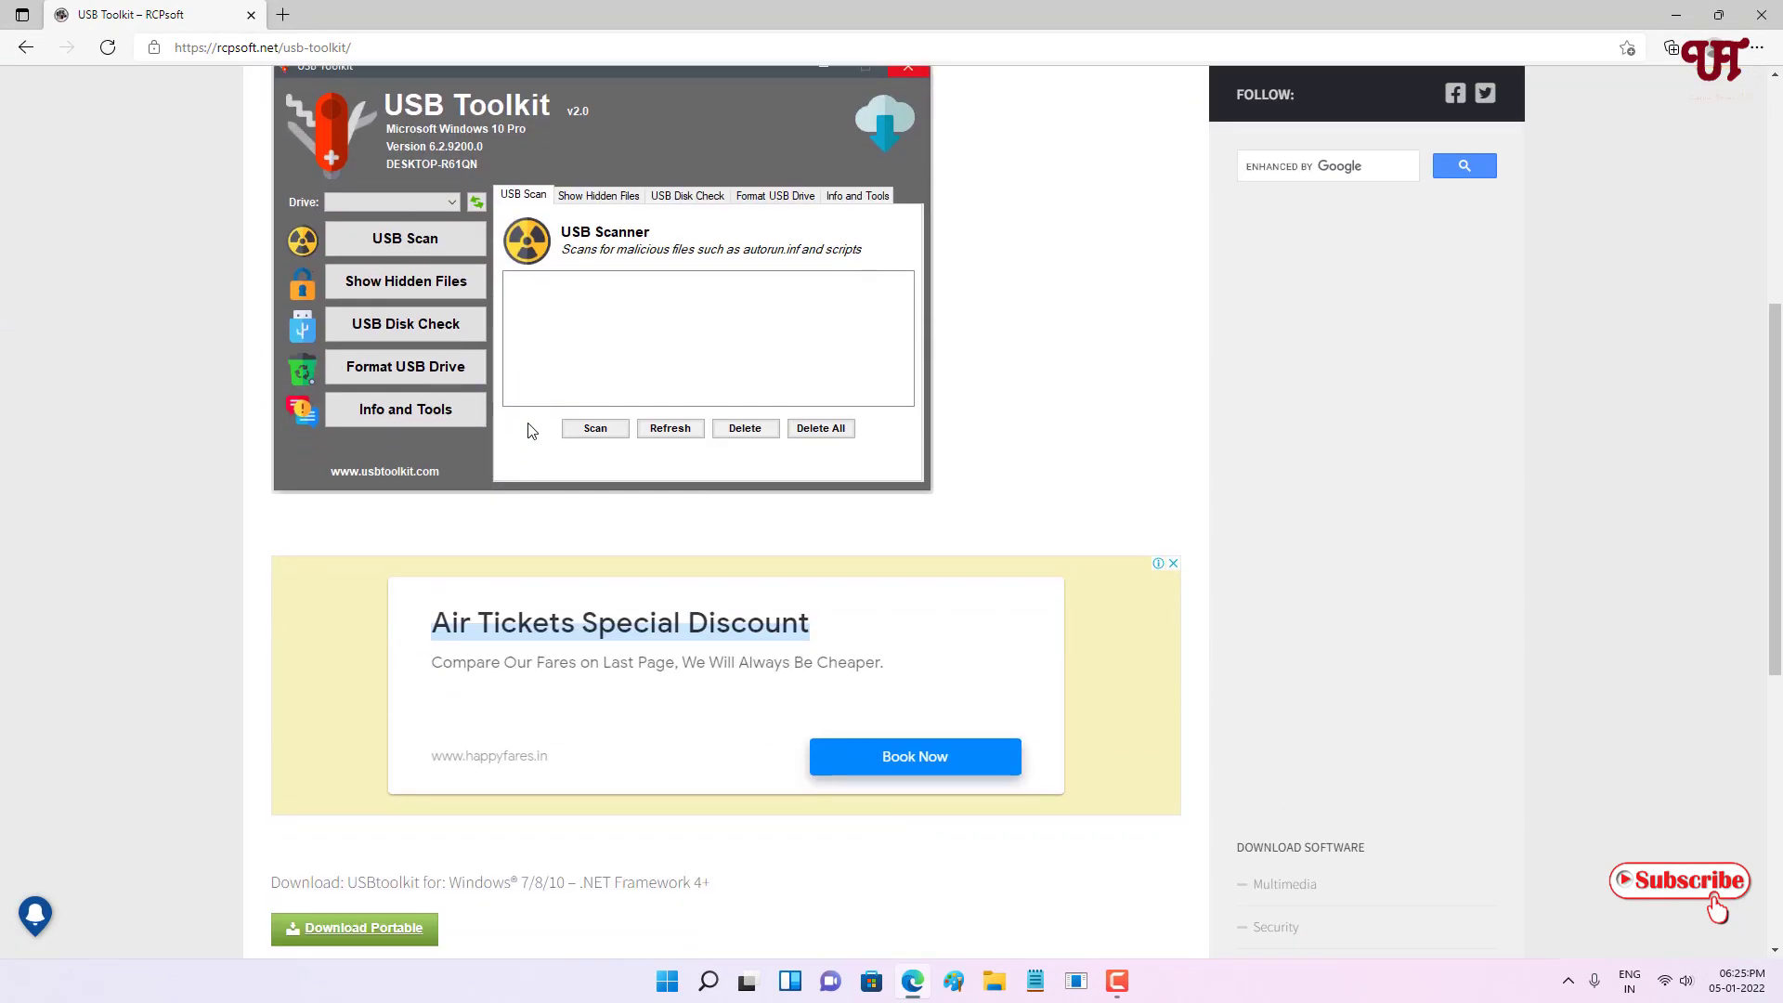
# Download the portable USBtoolkit.exe and dismiss the Help Desk Software ad.
pyautogui.click(347, 939)
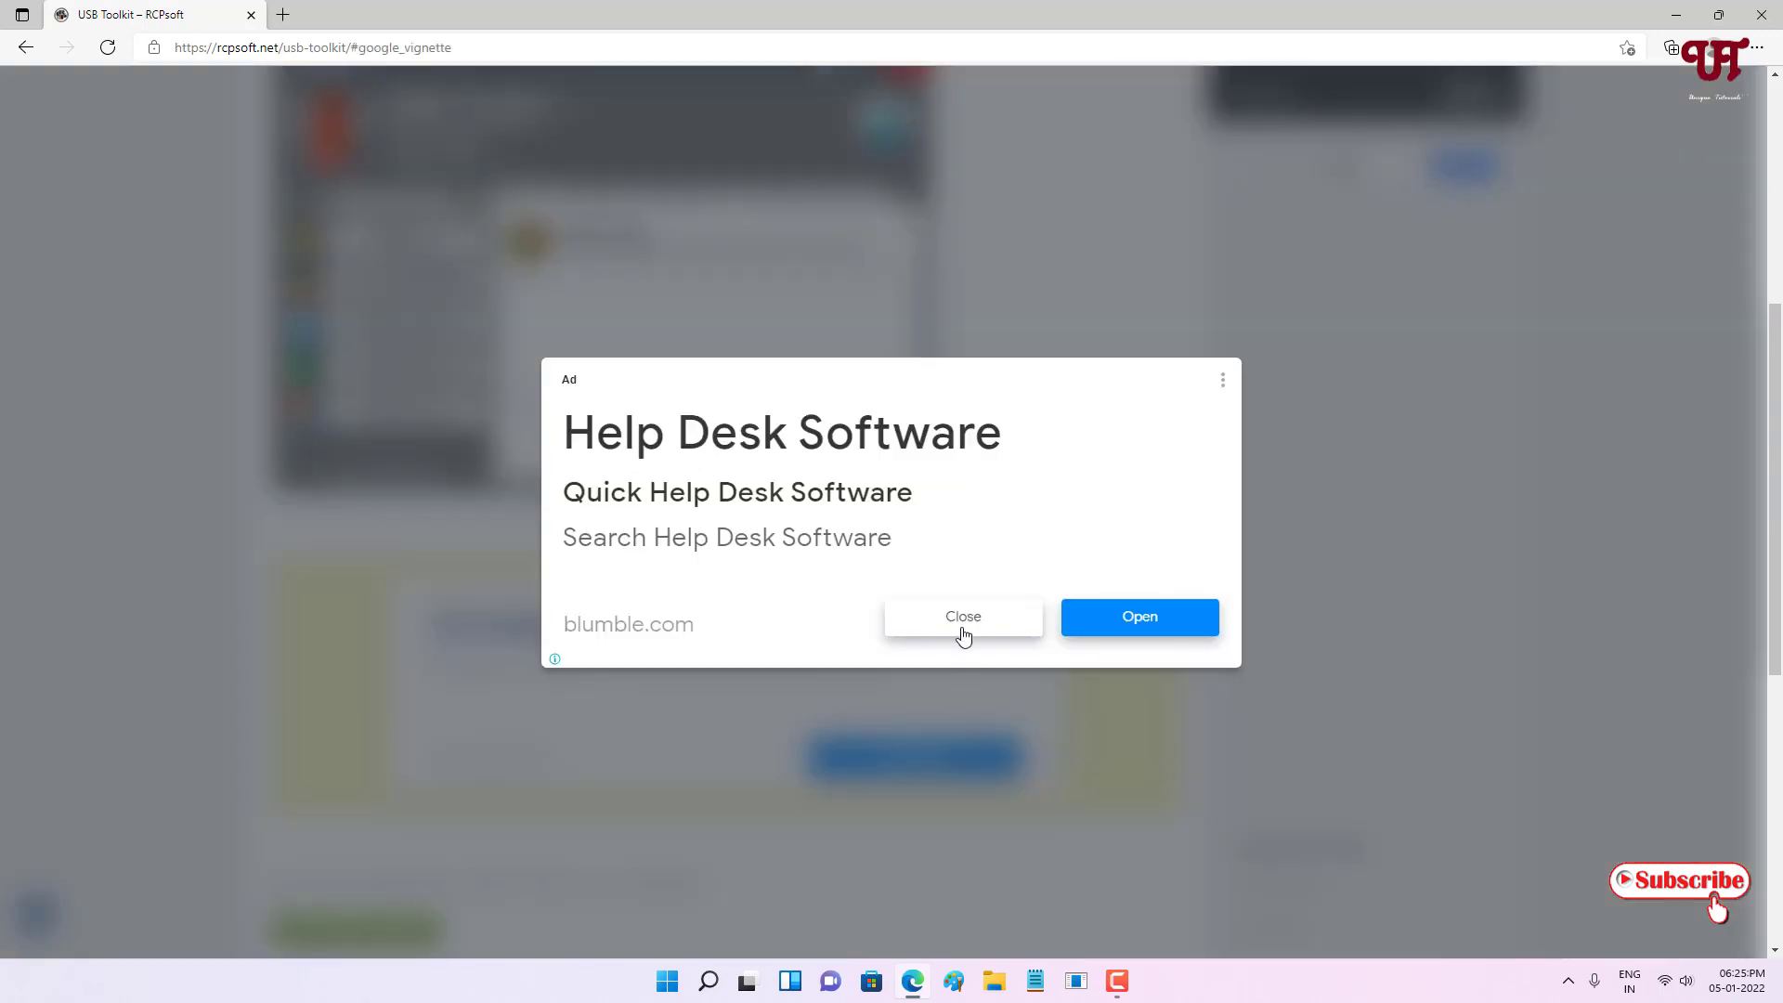
pyautogui.click(961, 631)
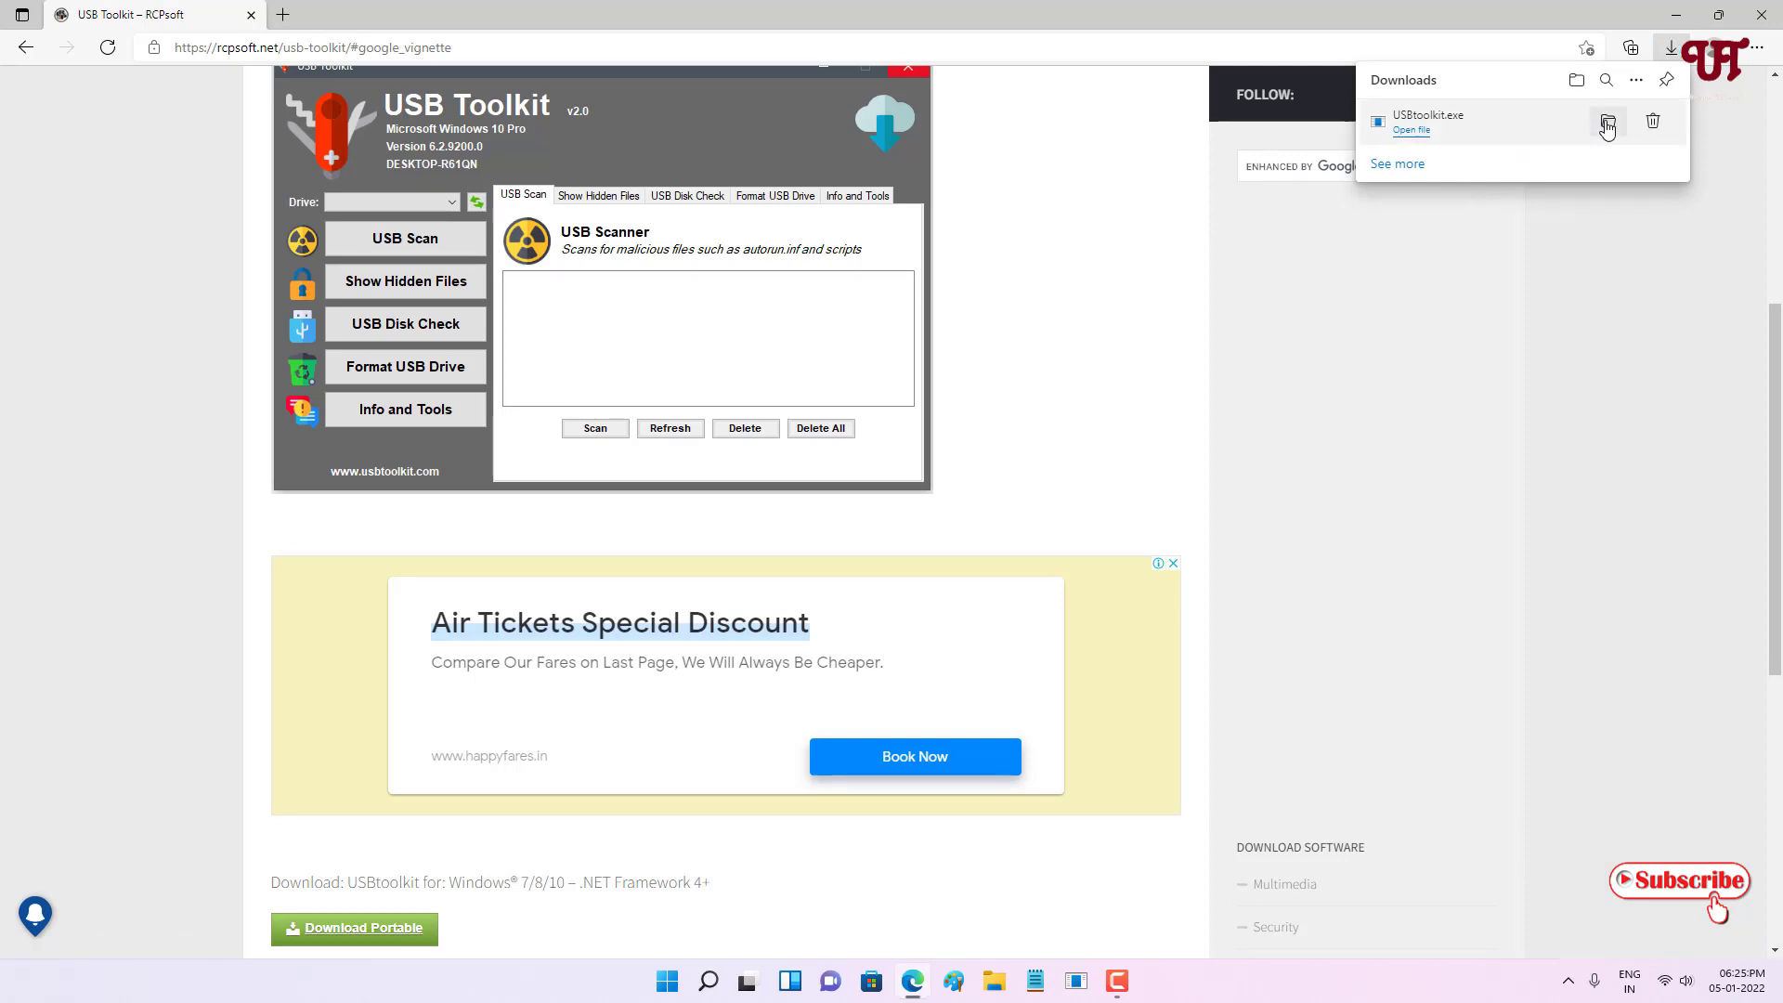
# Show USBtoolkit.exe in Downloads, close the browser, and open USB Drive (E:) from This PC.
pyautogui.click(1607, 123)
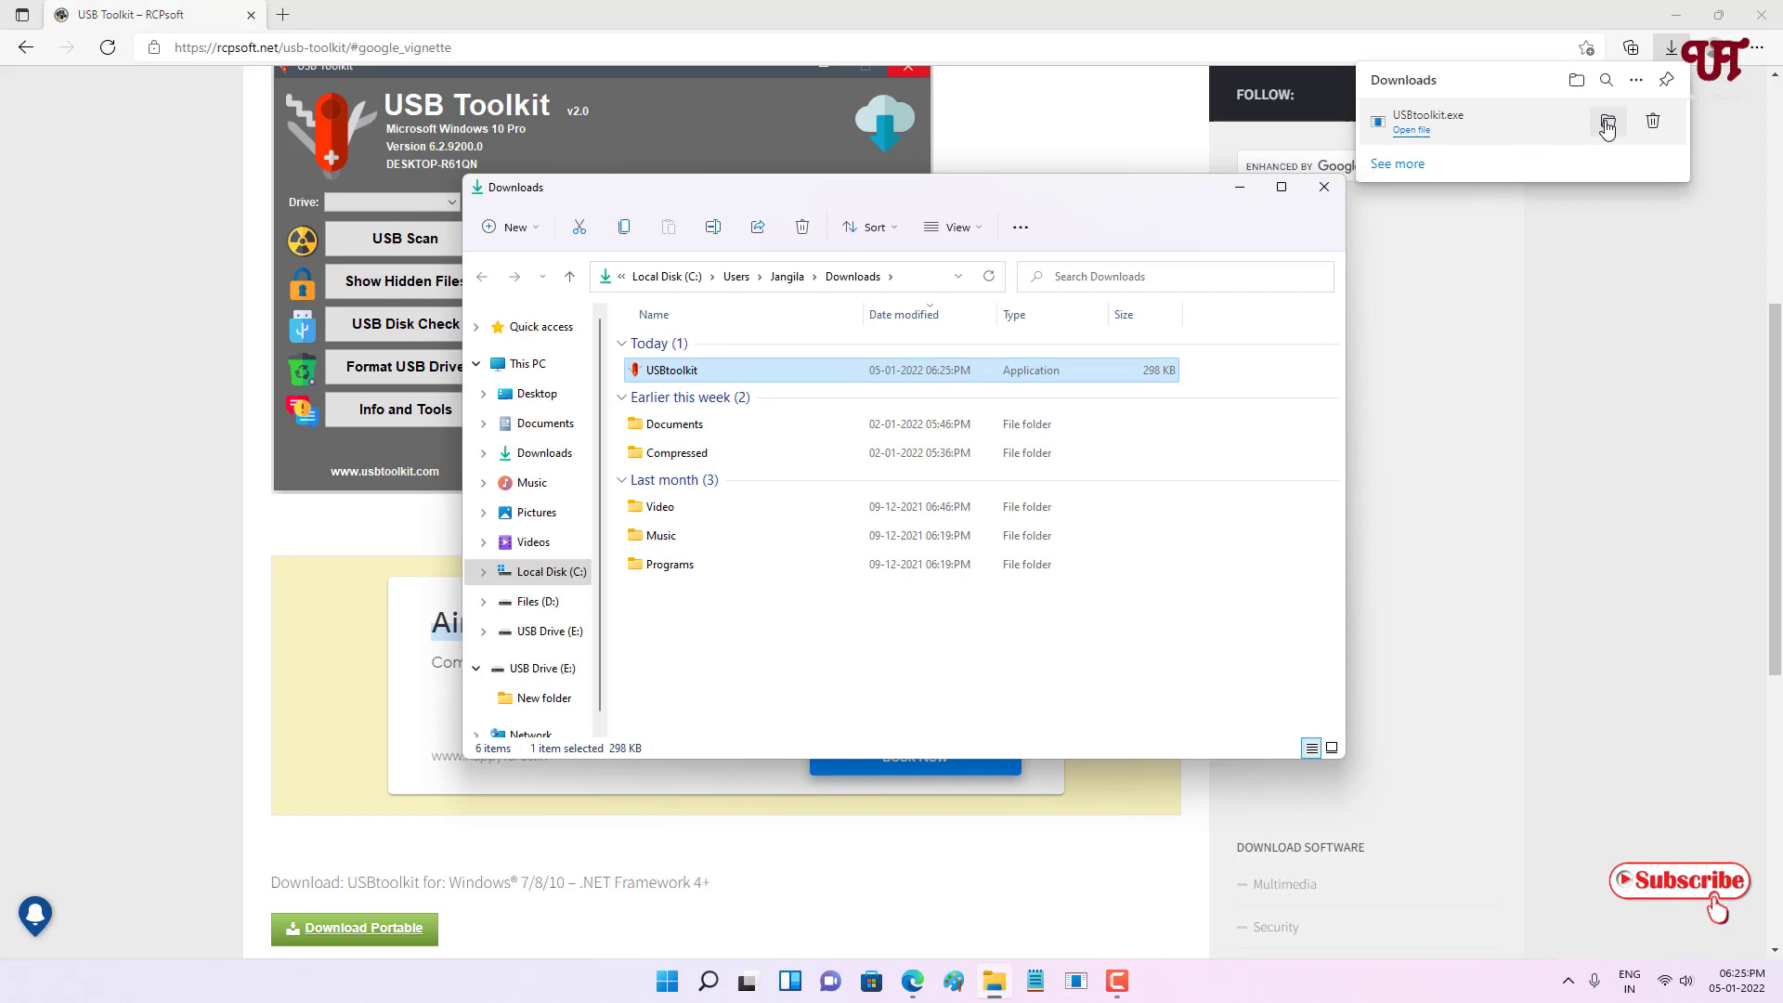
pyautogui.click(1772, 9)
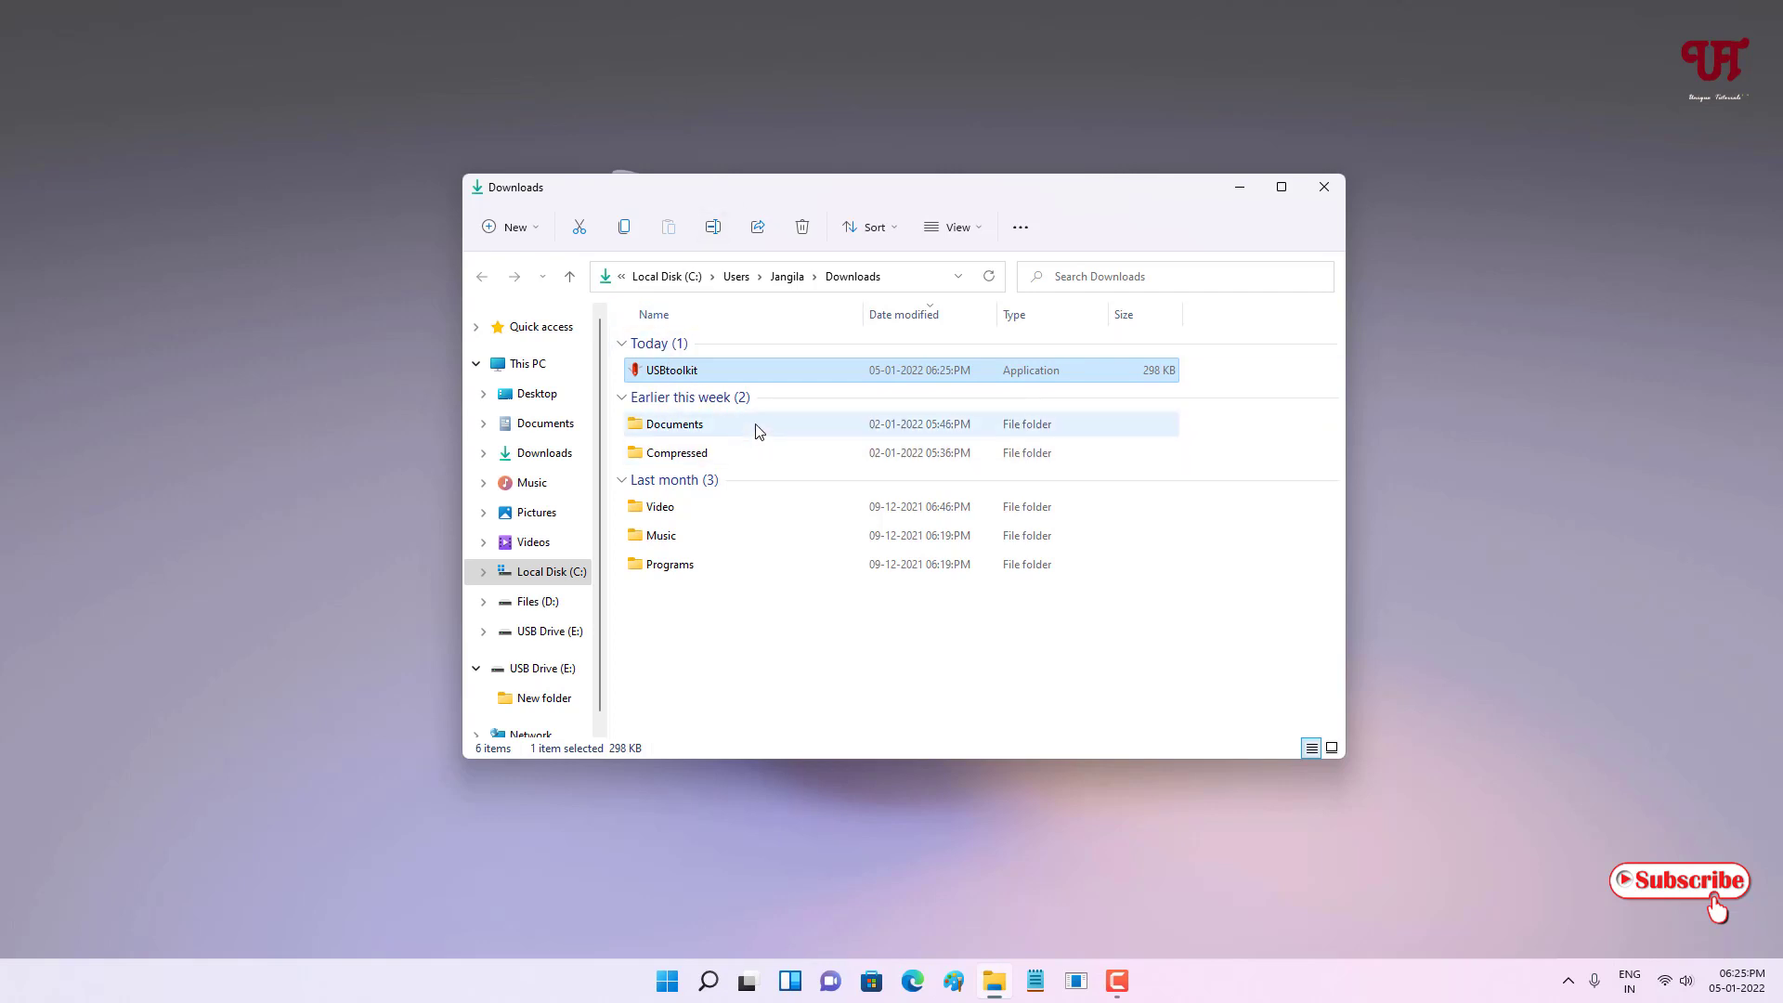
pyautogui.moveTo(675, 424)
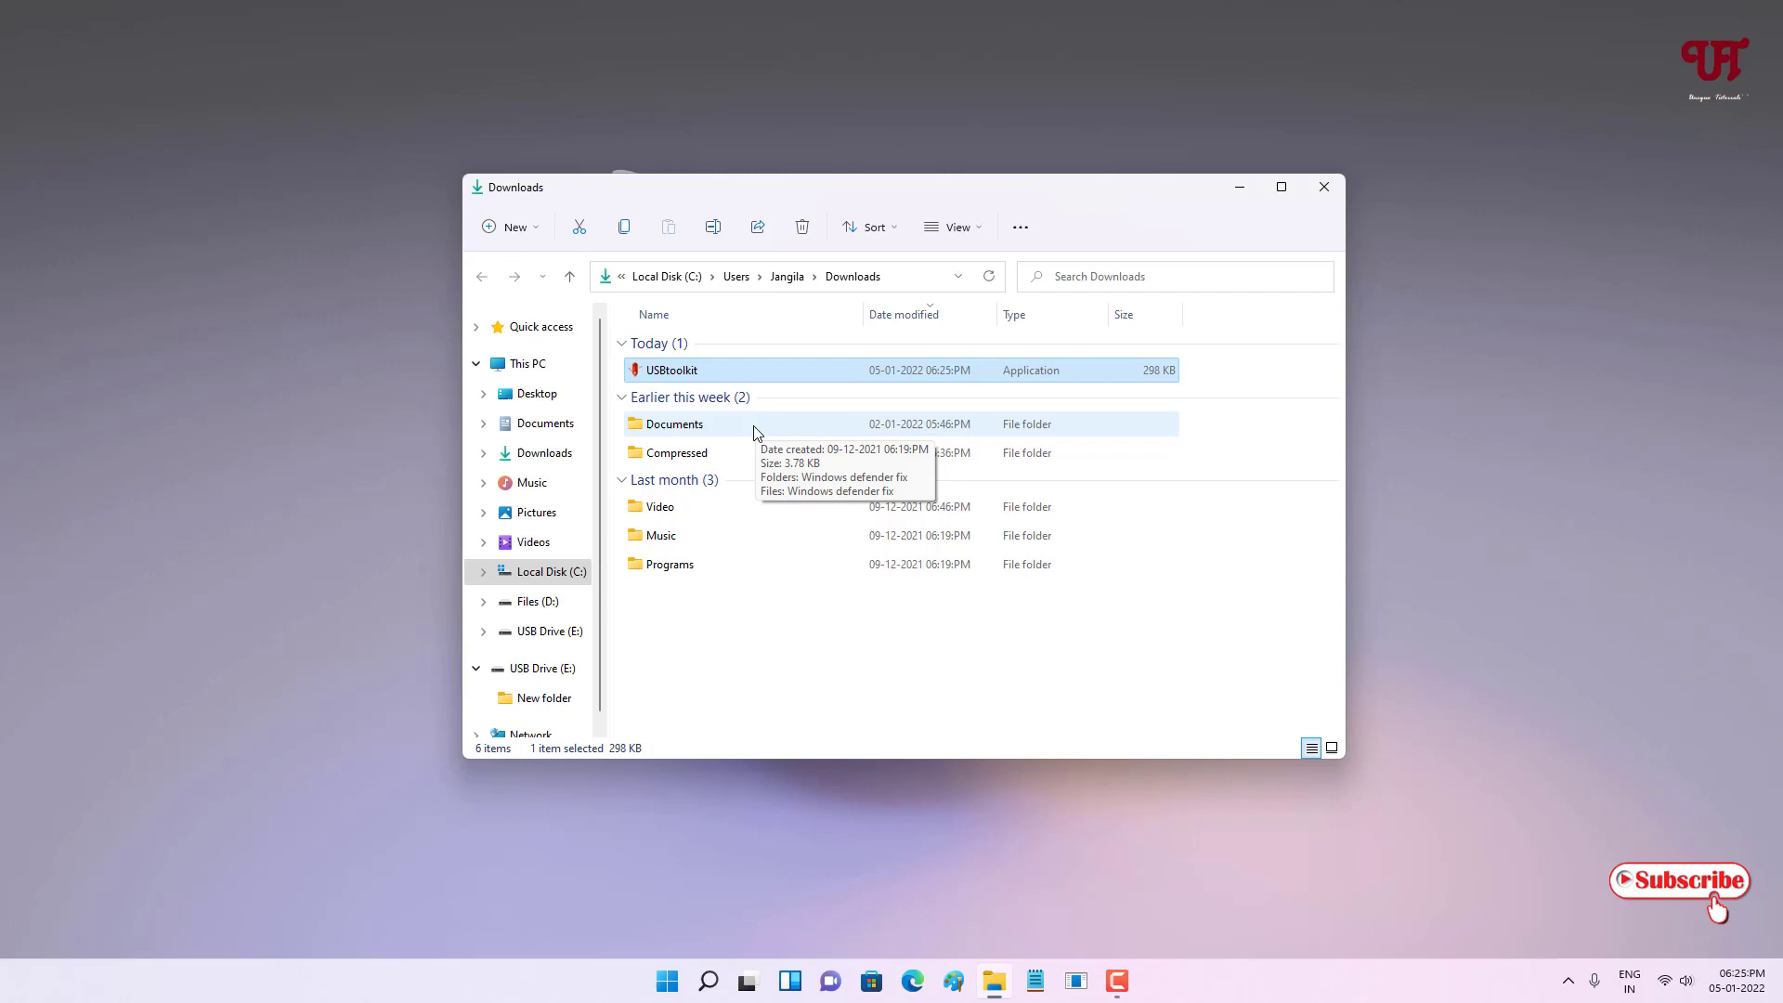
pyautogui.click(668, 982)
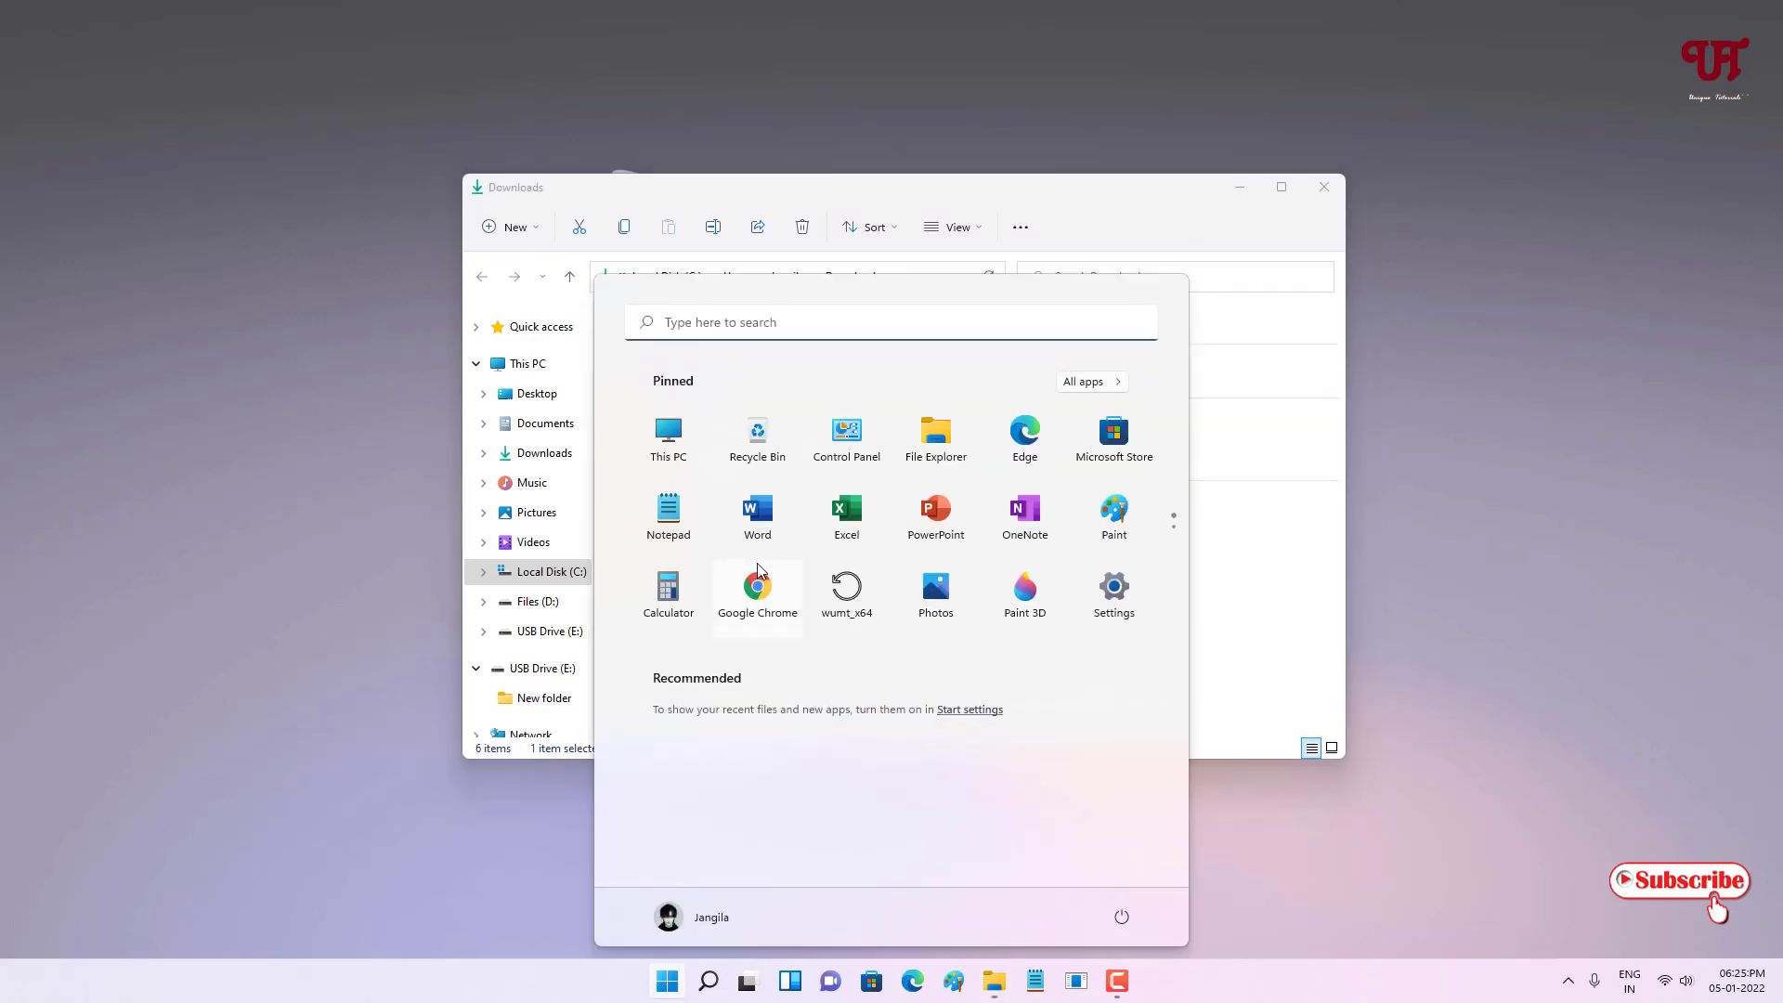
pyautogui.click(677, 454)
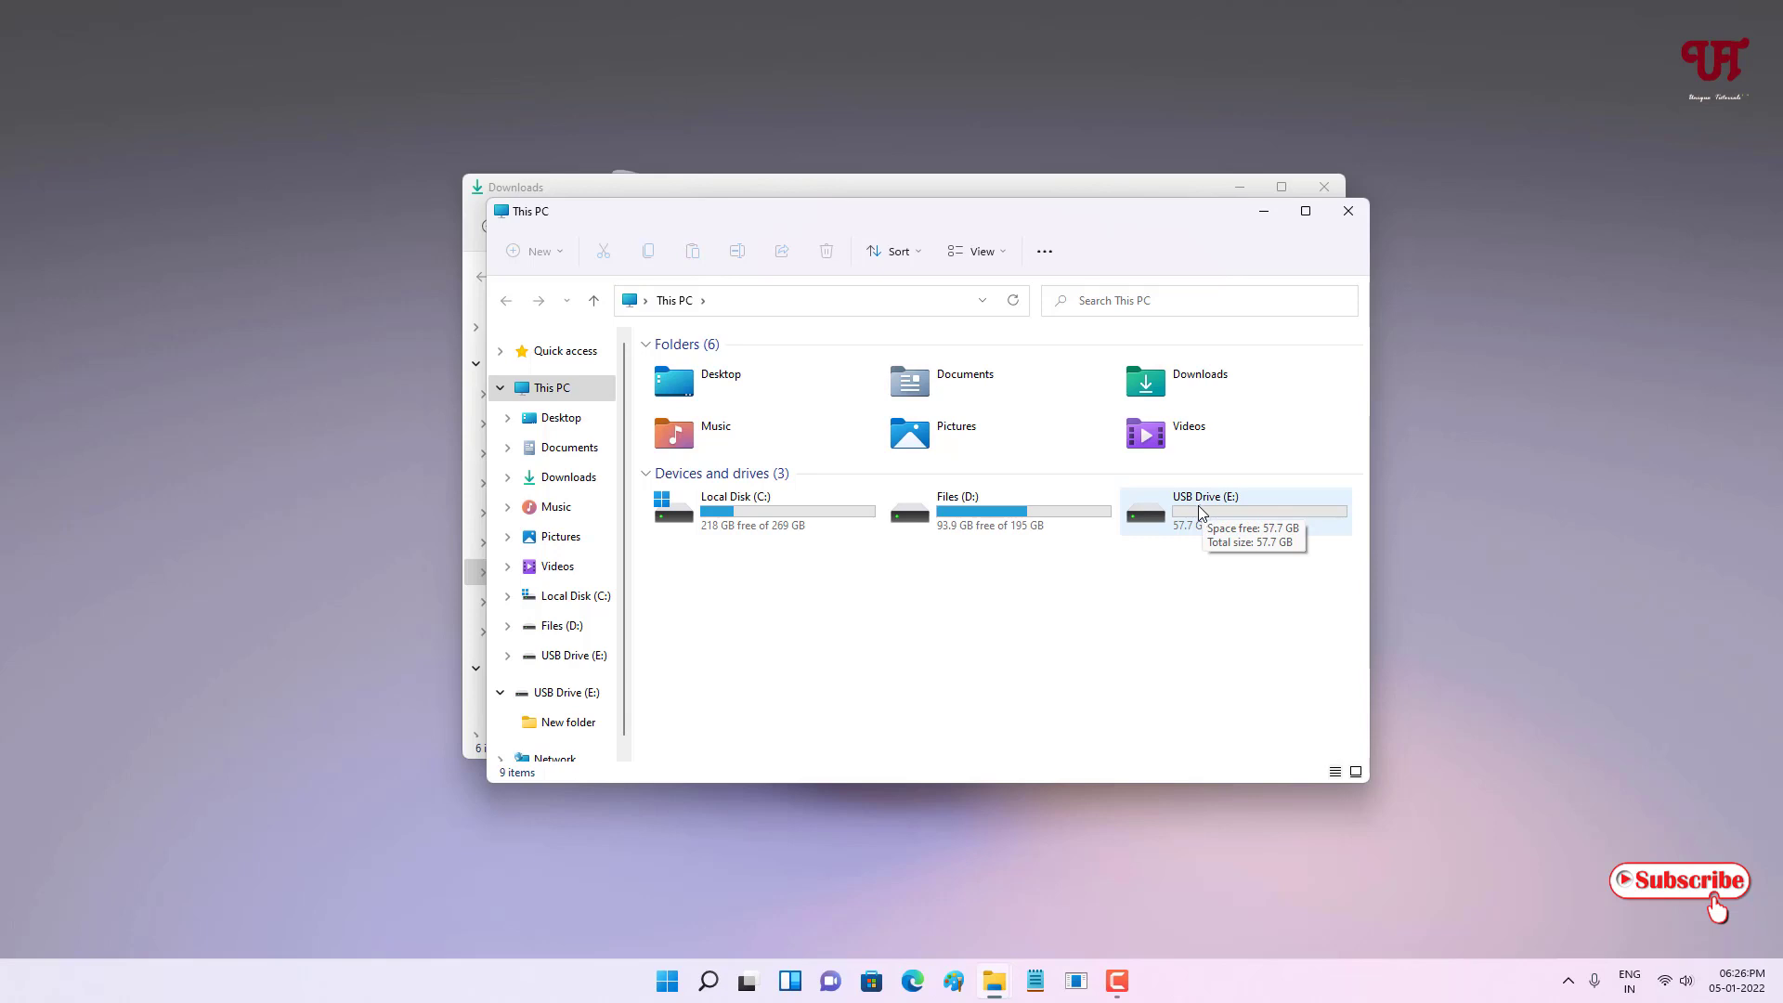
pyautogui.doubleClick(1200, 504)
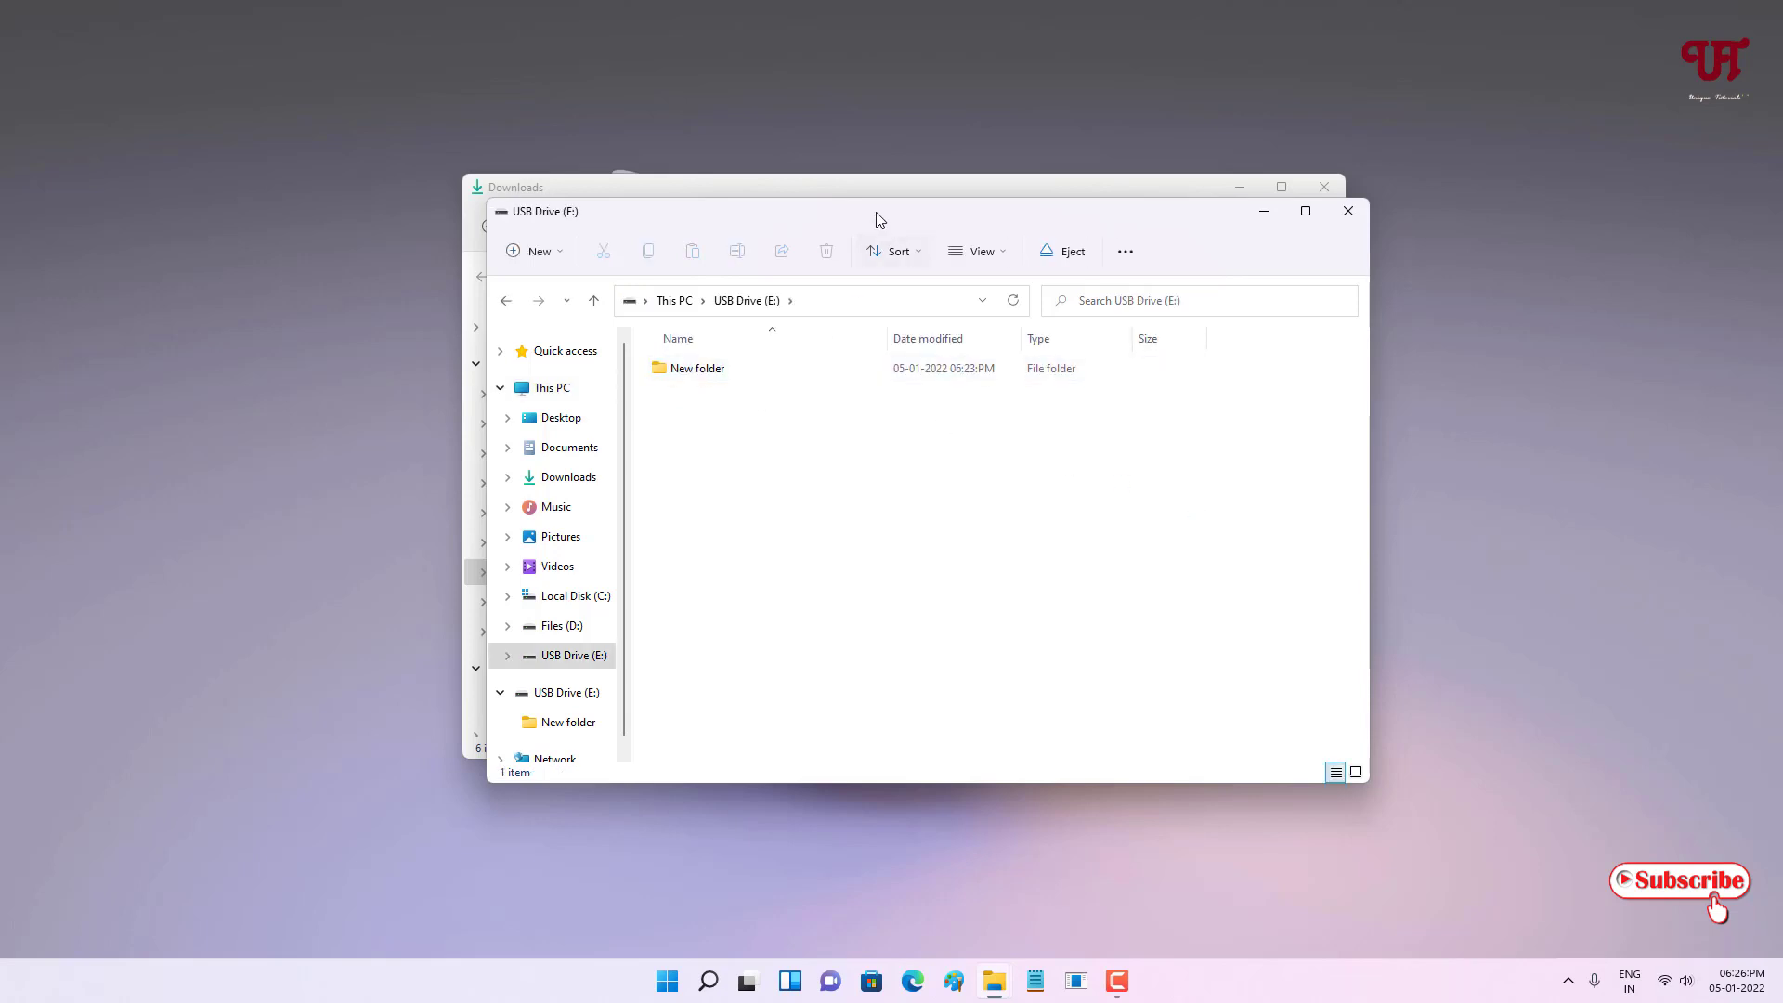
# Arrange the two Explorer windows, select USBtoolkit in Downloads, and hide the E: window.
pyautogui.moveTo(876, 219); pyautogui.dragTo(689, 257)
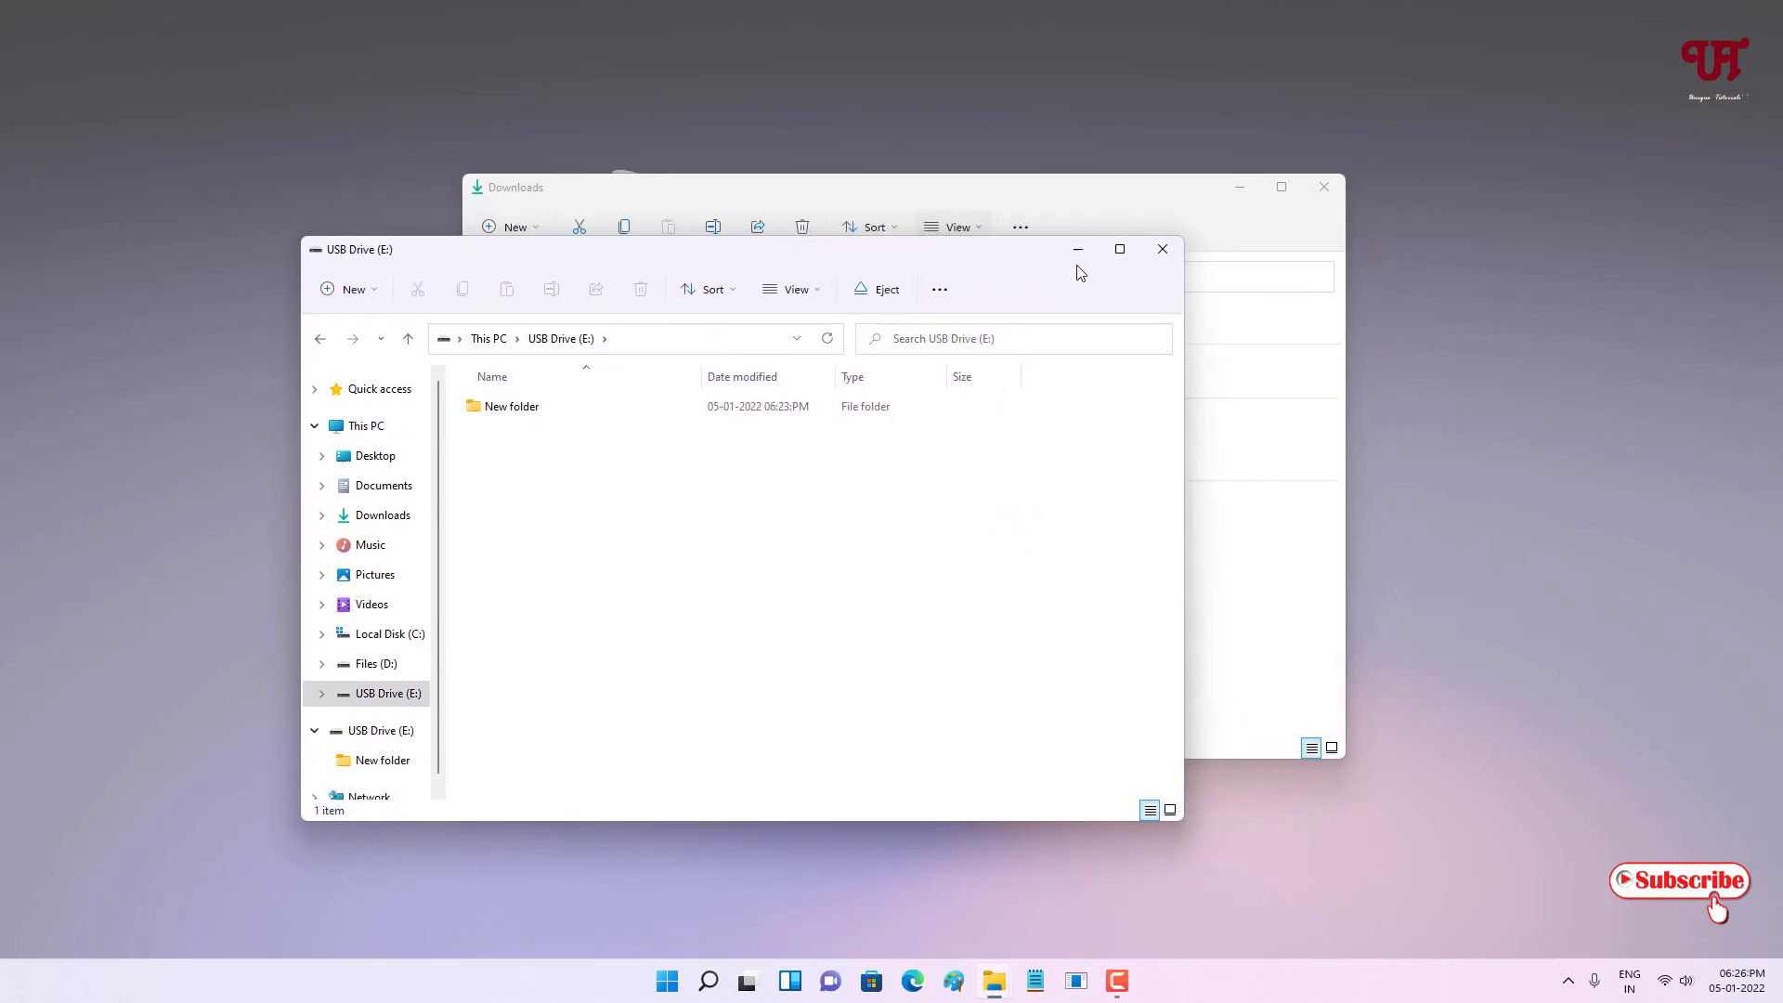
pyautogui.moveTo(992, 191); pyautogui.dragTo(1139, 179)
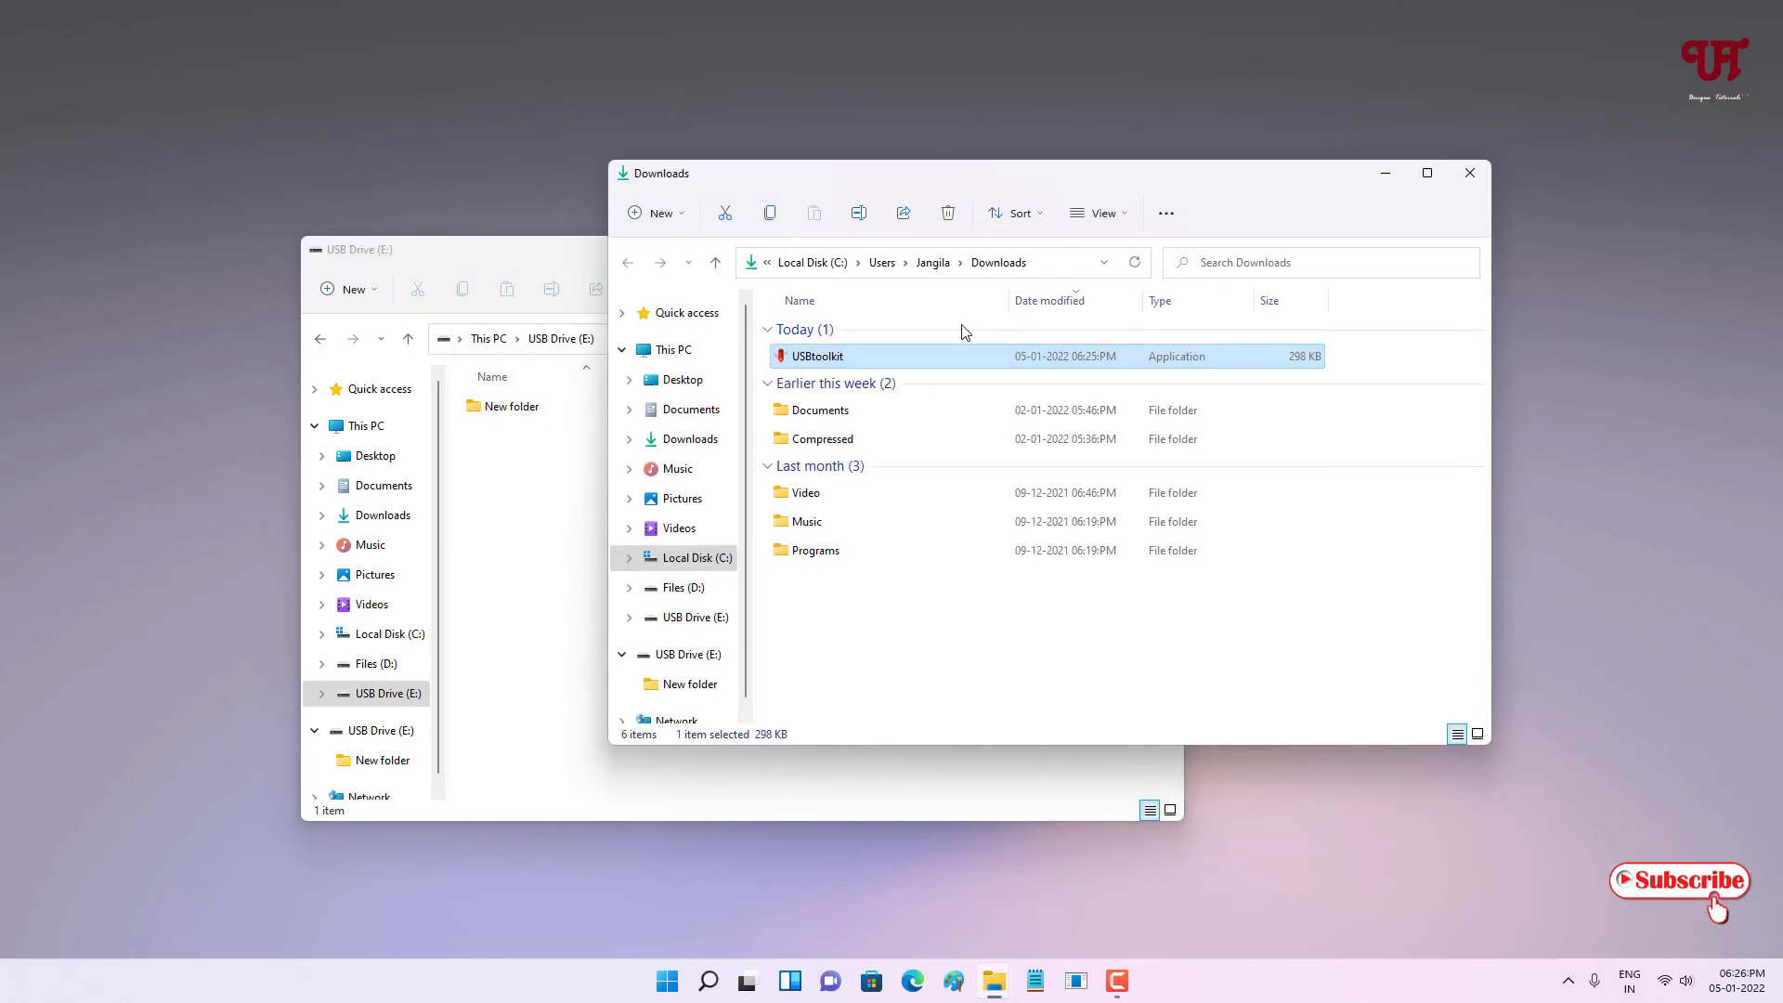
pyautogui.click(840, 368)
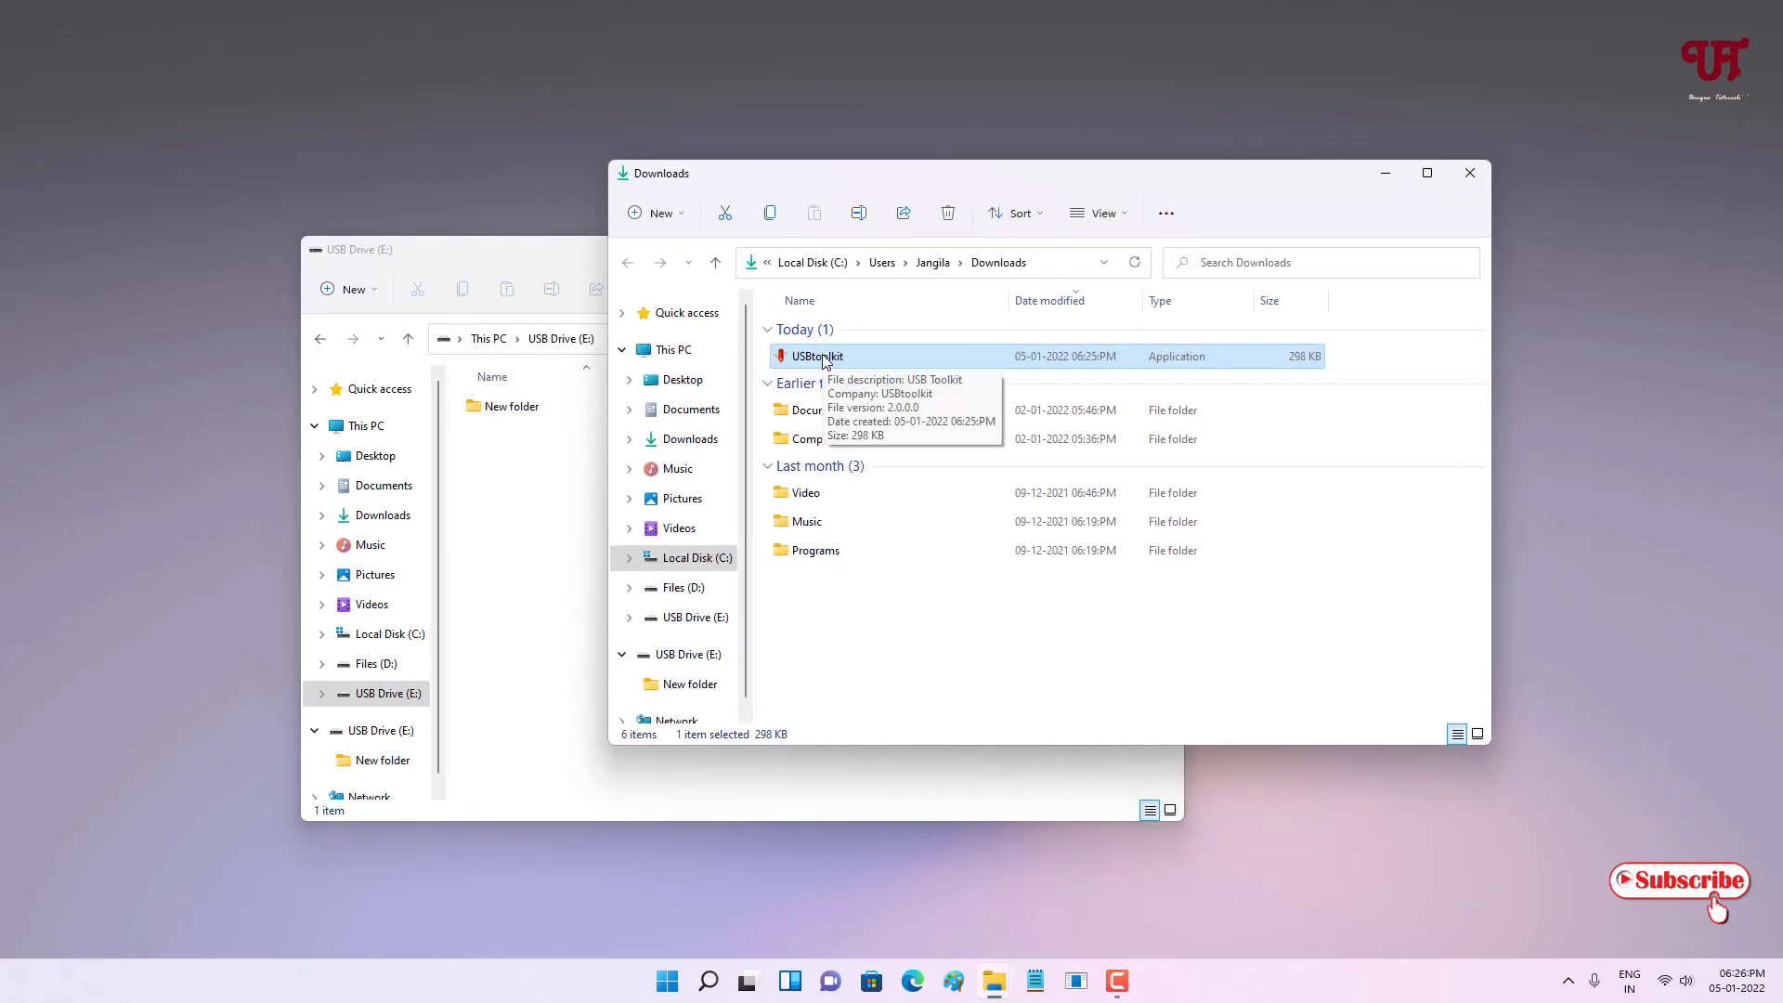
pyautogui.click(554, 255)
pyautogui.click(884, 298)
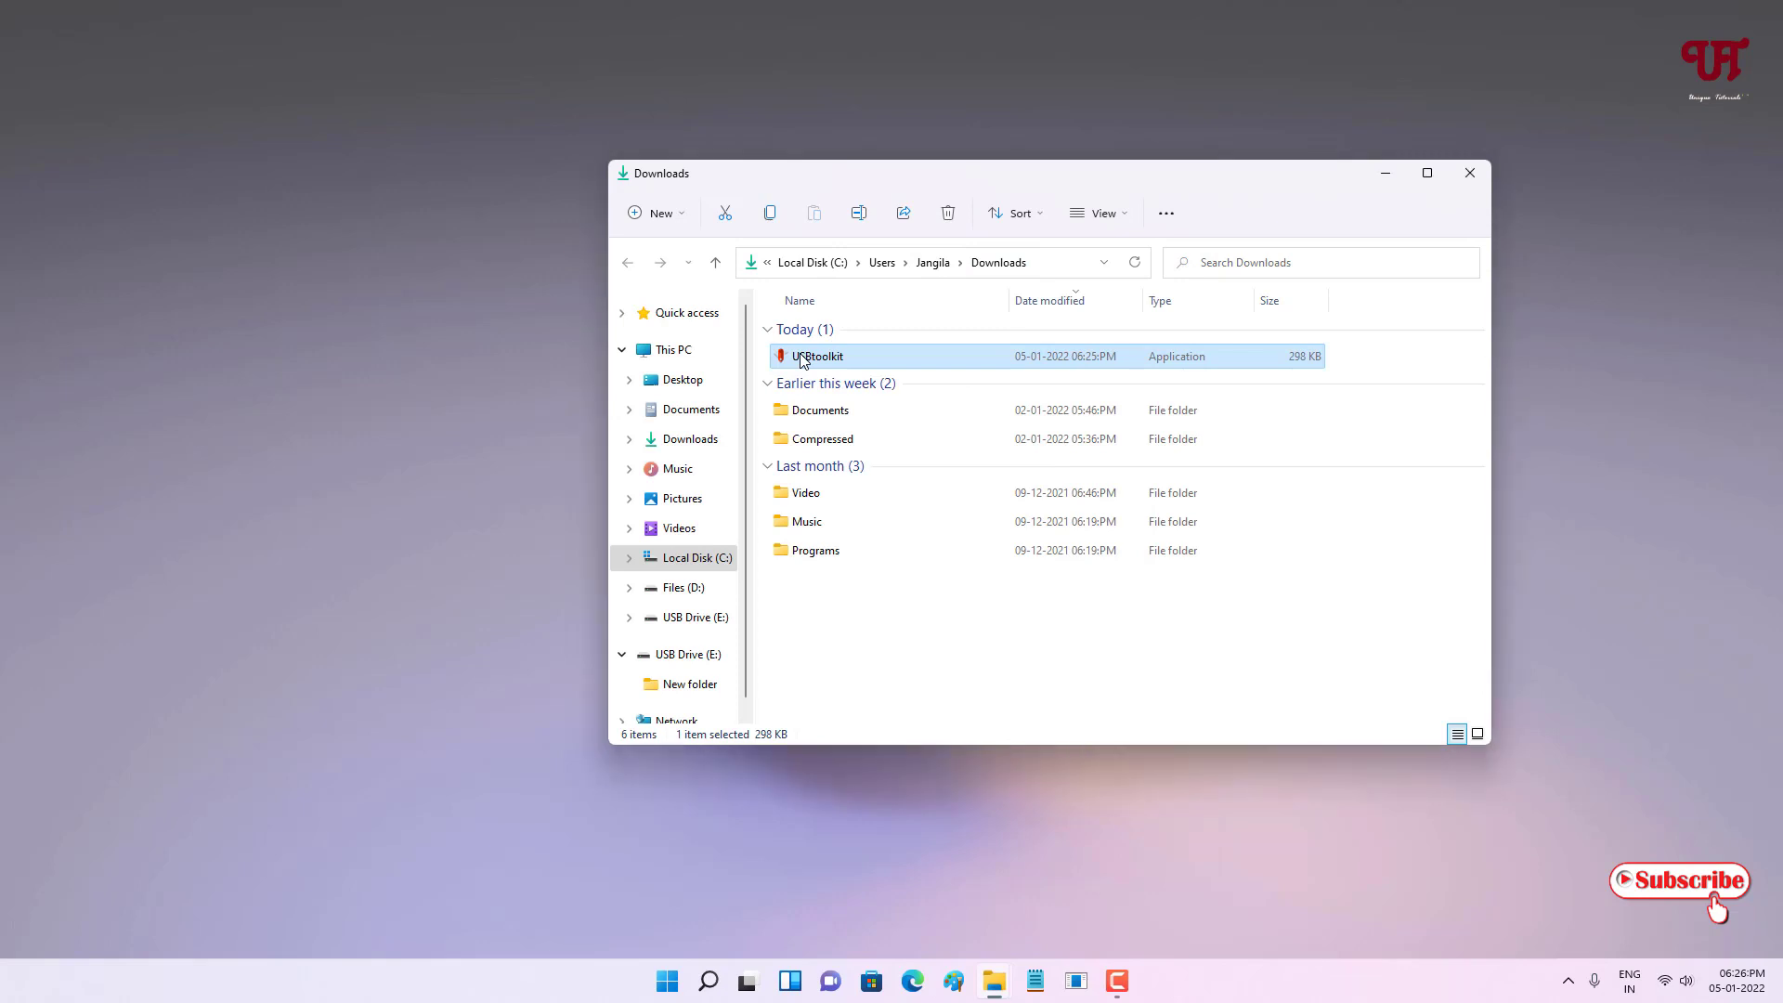
# Launch USBtoolkit from Downloads and detect E:\USB Drive as the working drive.
pyautogui.doubleClick(799, 360)
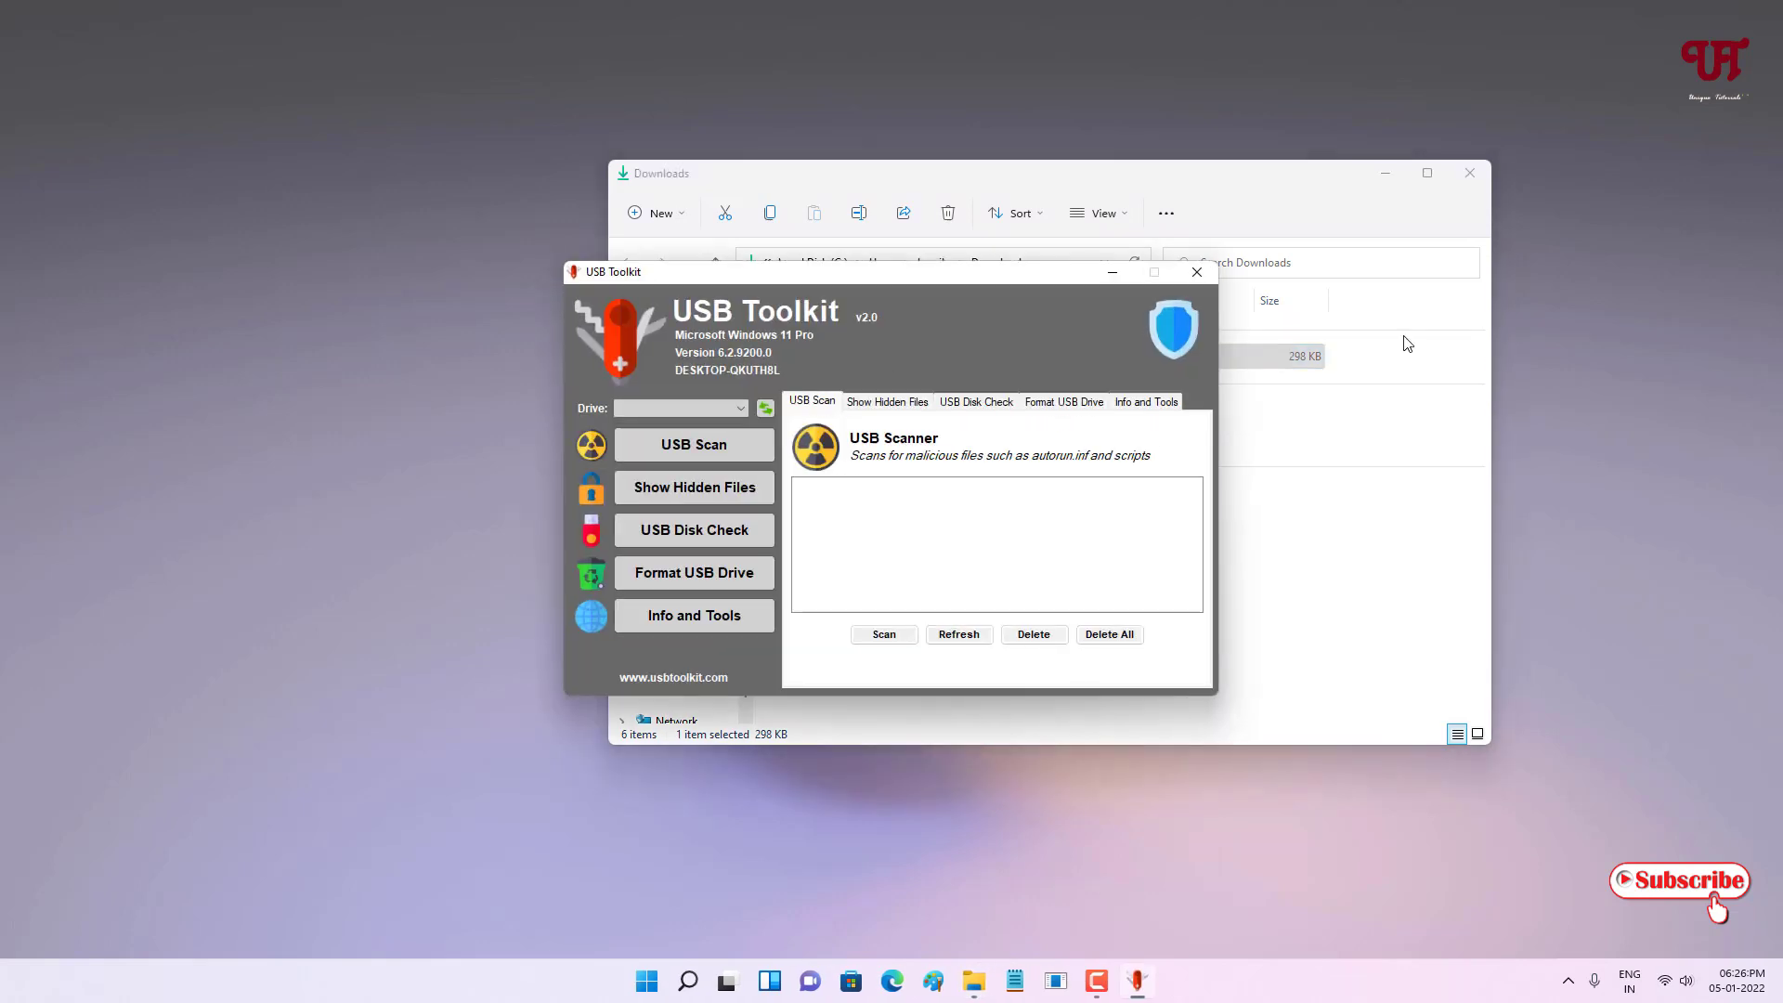
pyautogui.click(1387, 174)
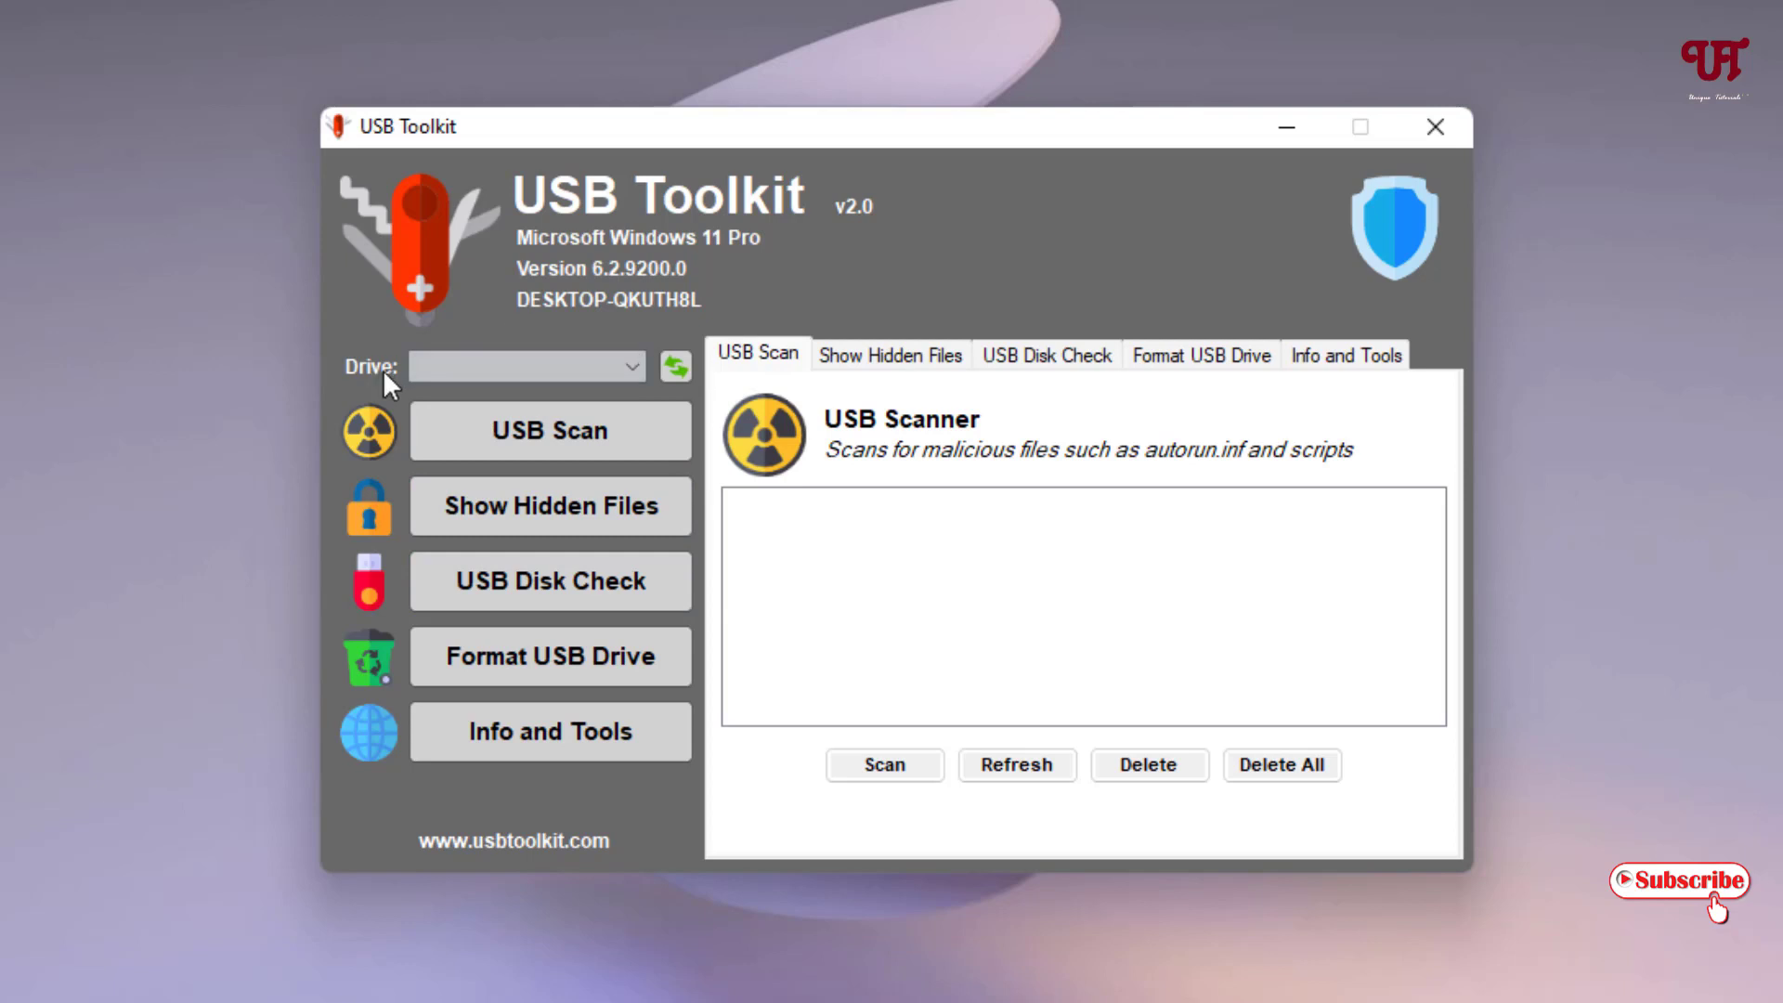
pyautogui.click(499, 378)
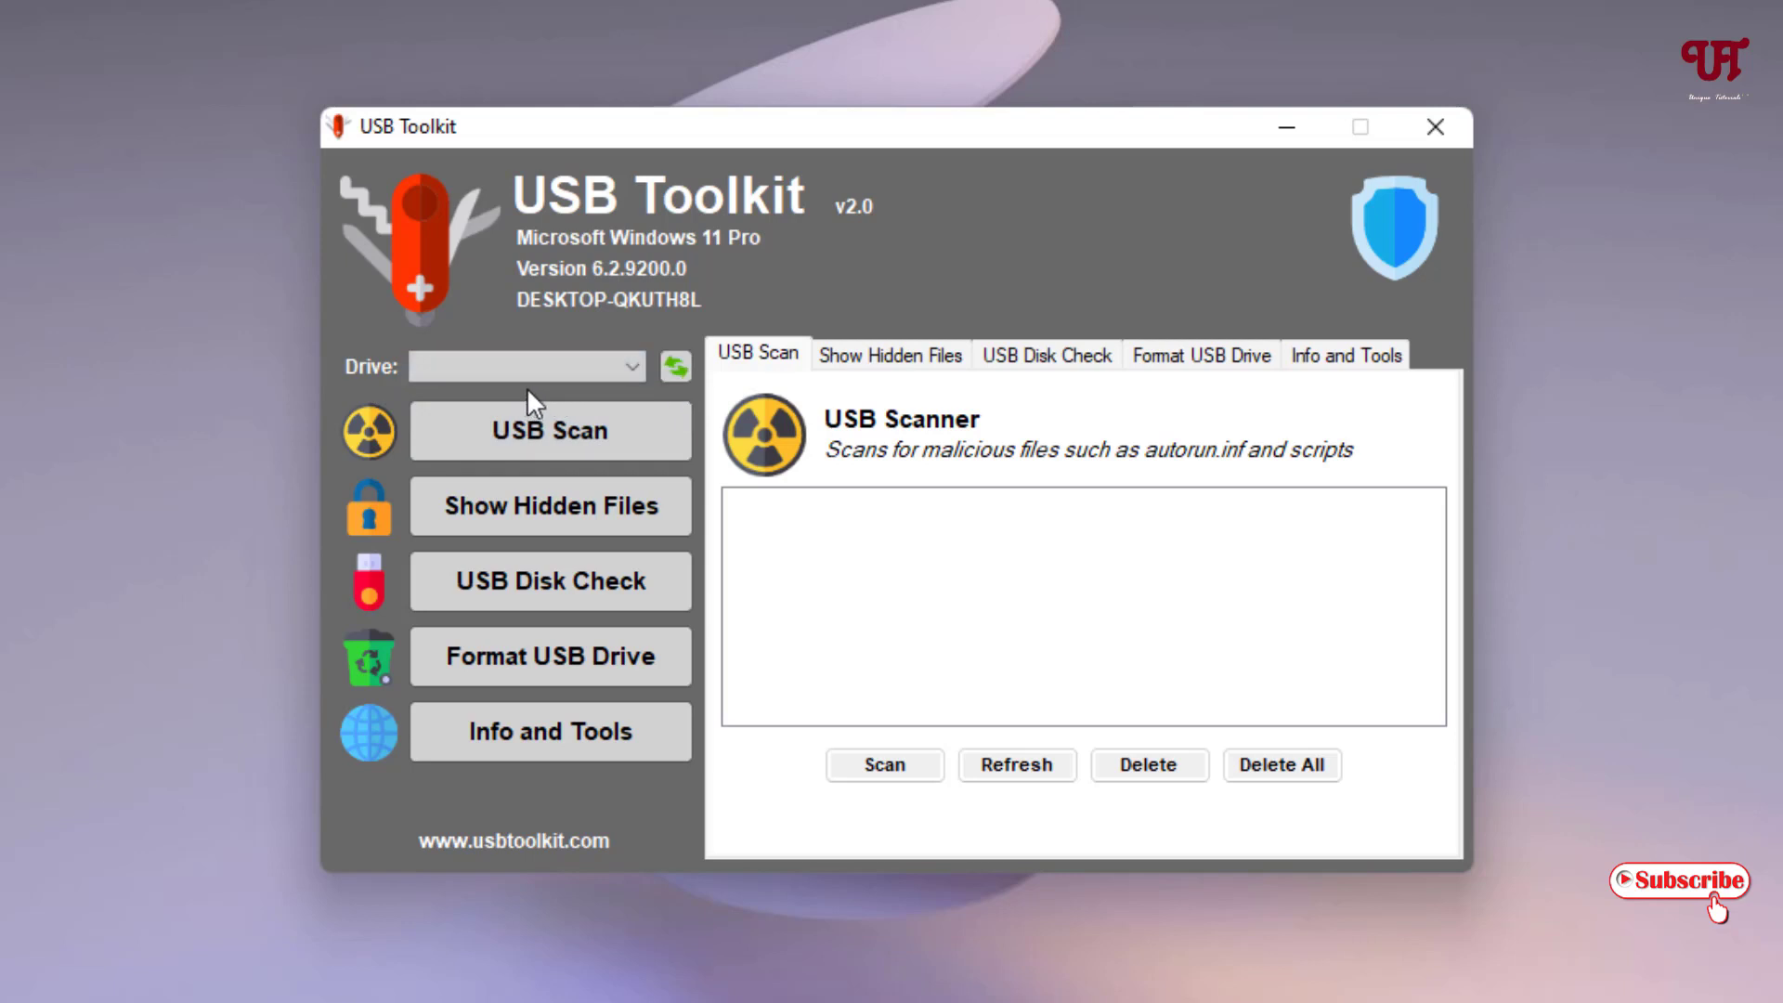
pyautogui.click(688, 372)
# Scan drive E: for malicious files, refresh, and rescan to get No Threat found.
pyautogui.click(889, 790)
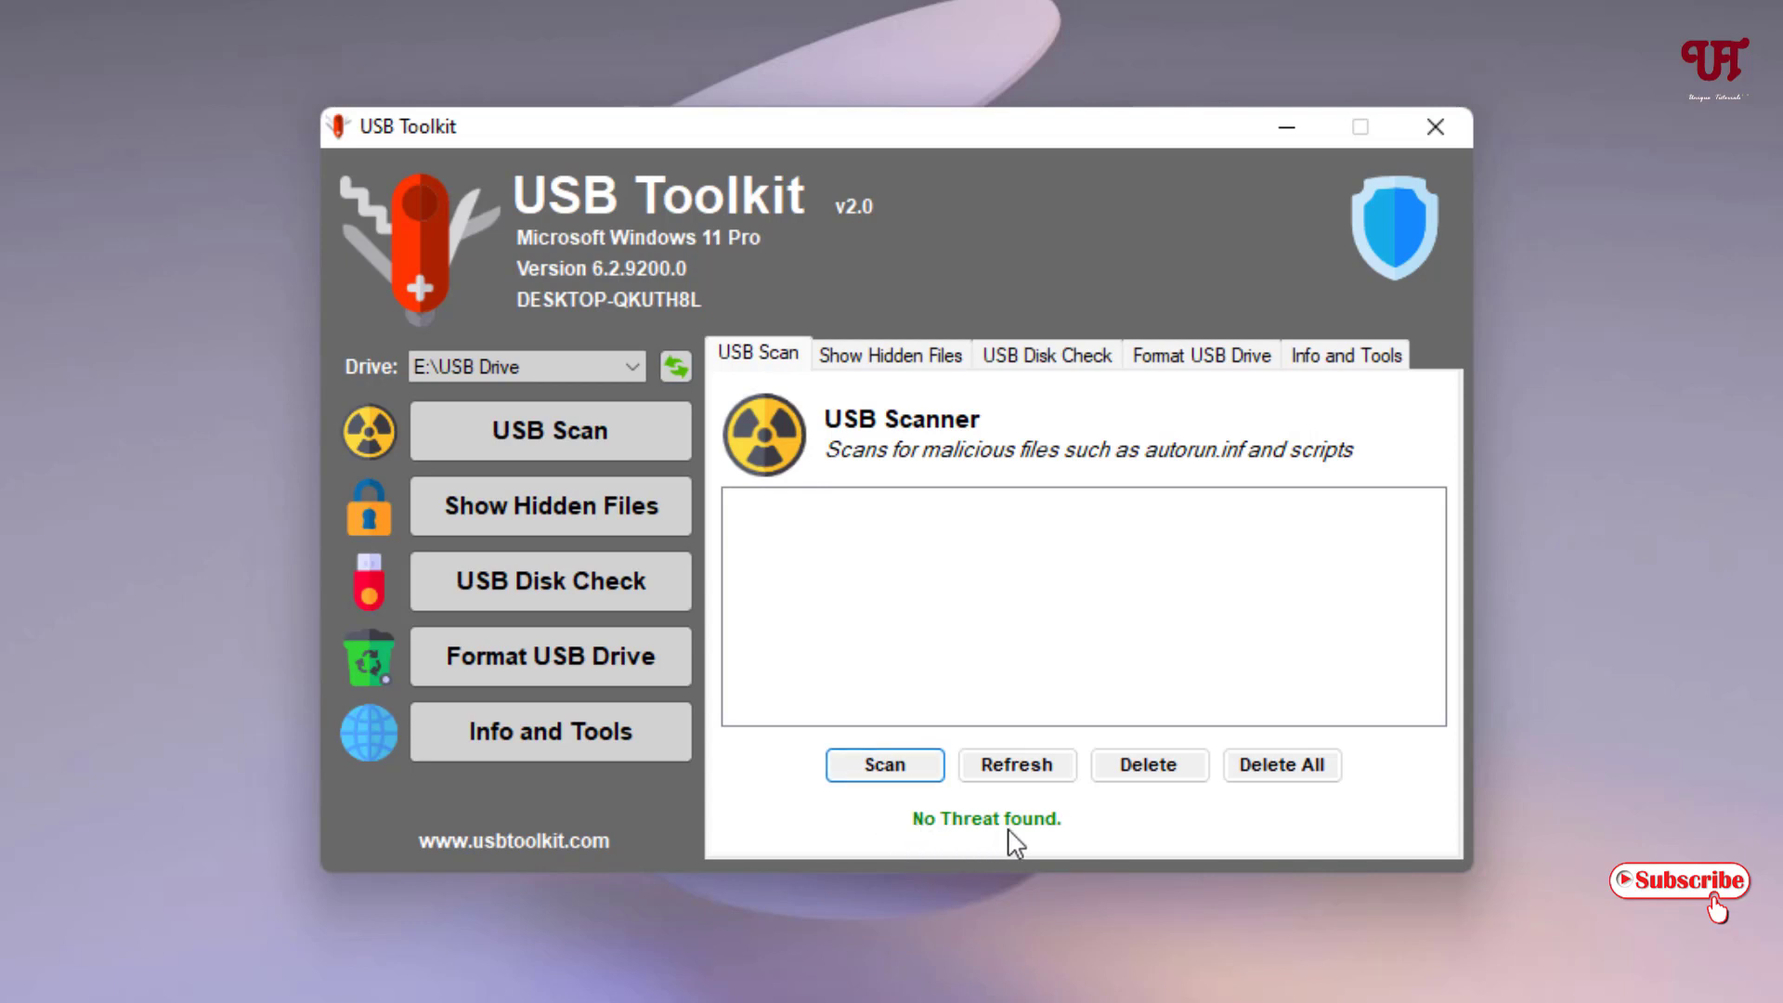
pyautogui.click(1006, 771)
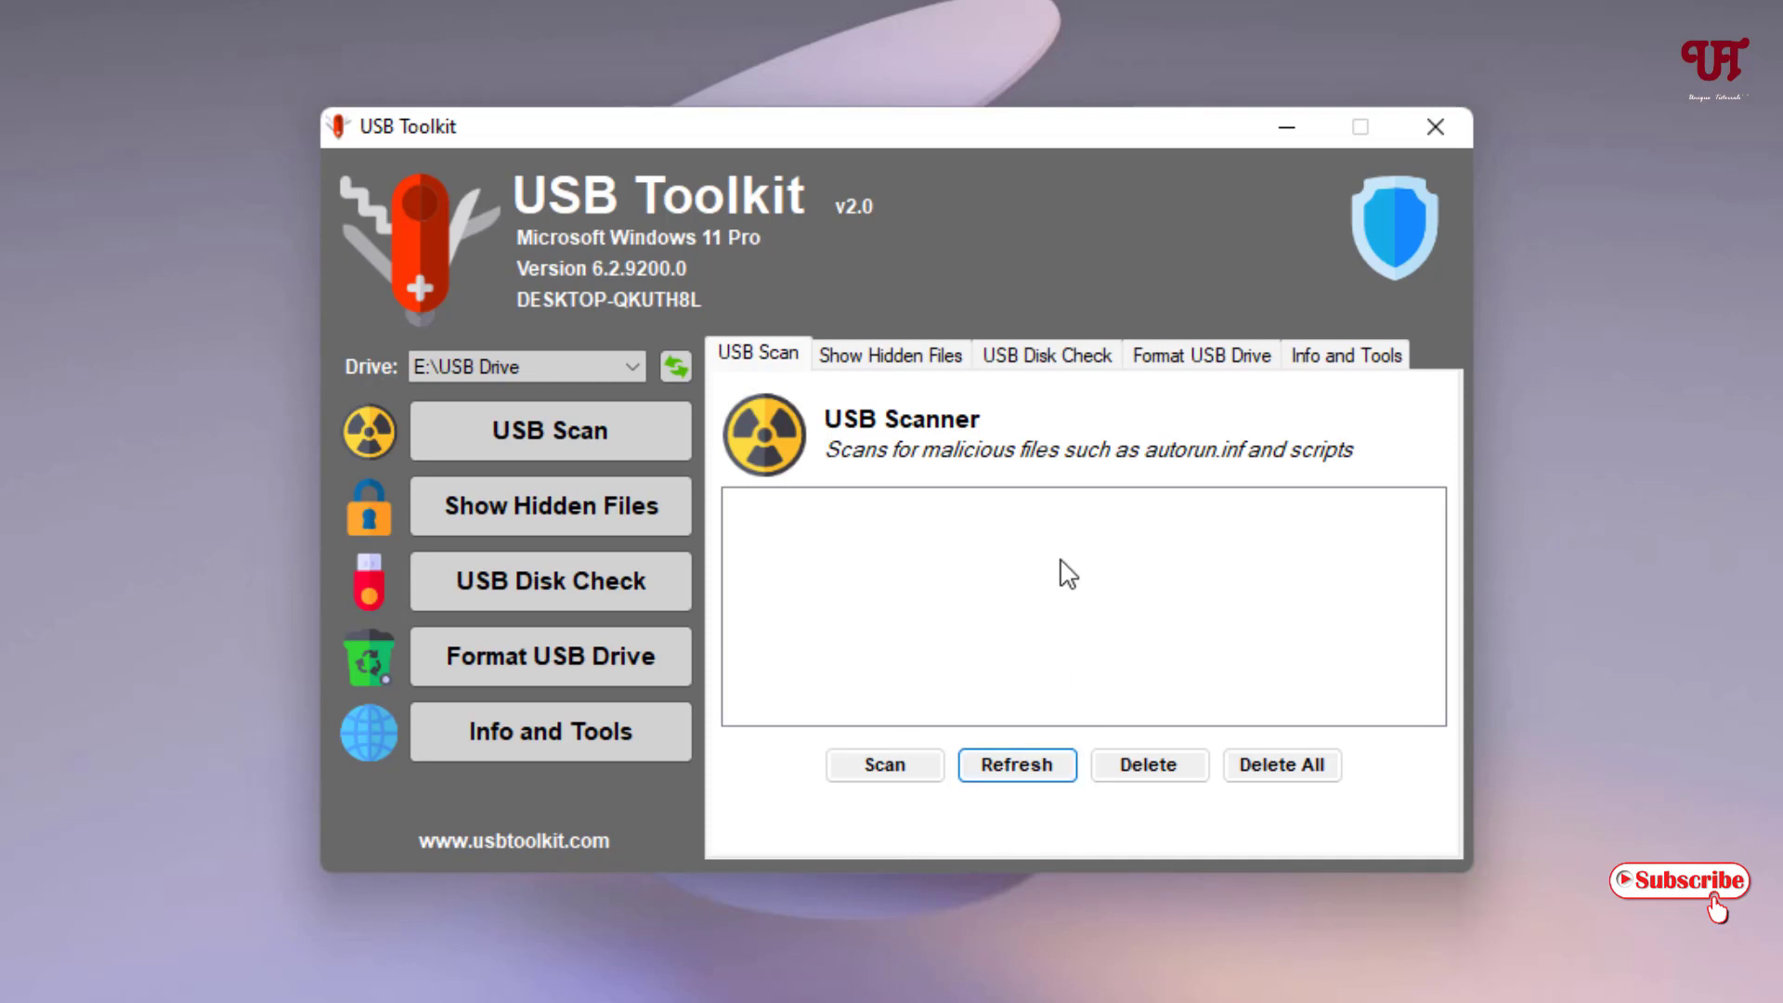
pyautogui.click(875, 762)
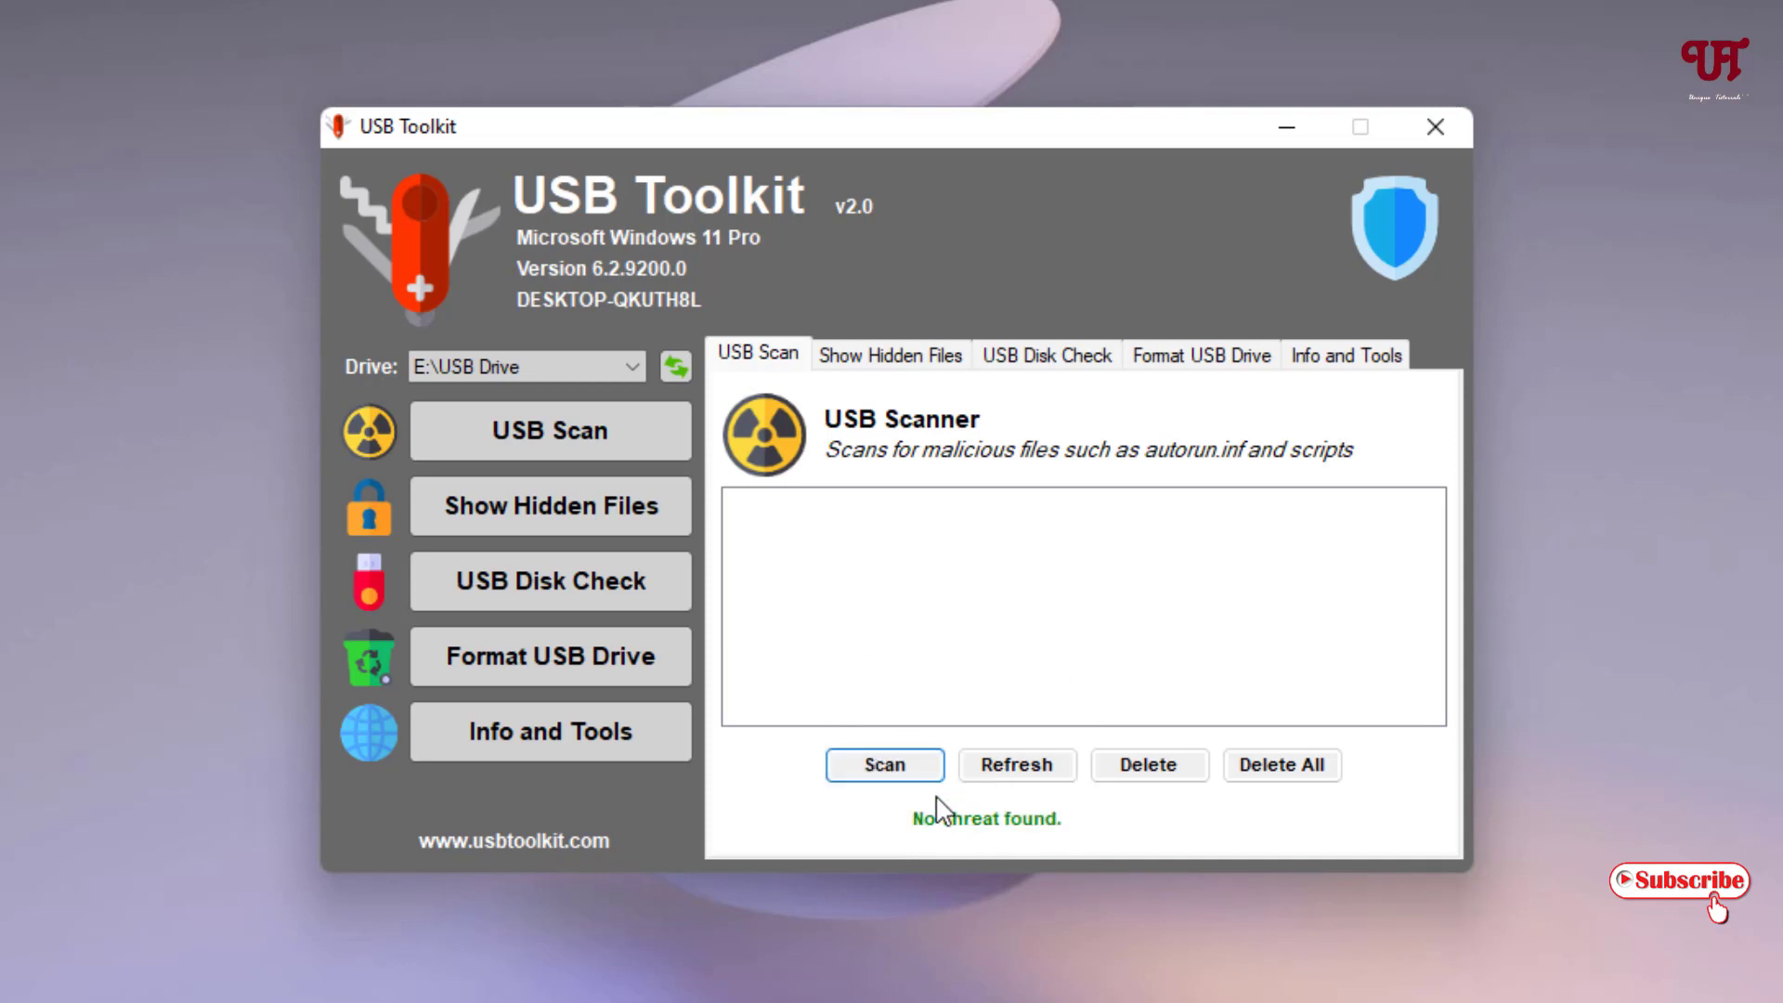
# View the Show Hidden Files tool, then switch to USB Disk Check.
pyautogui.click(548, 515)
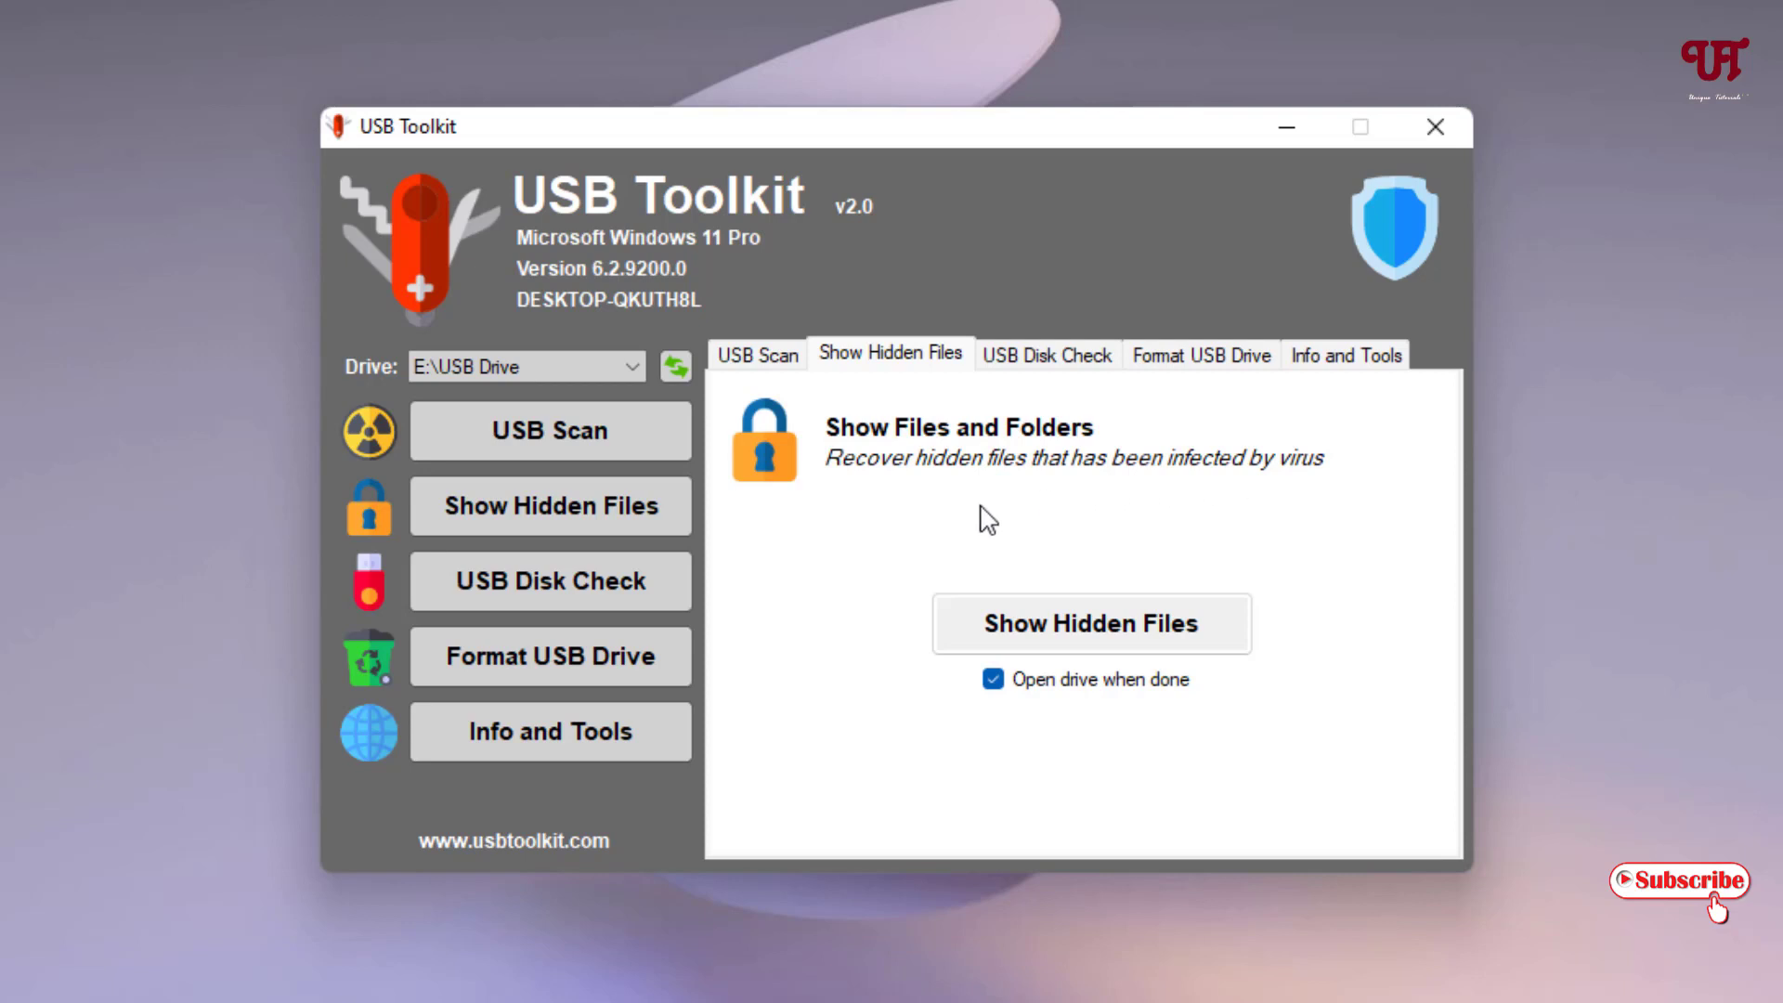
pyautogui.click(536, 603)
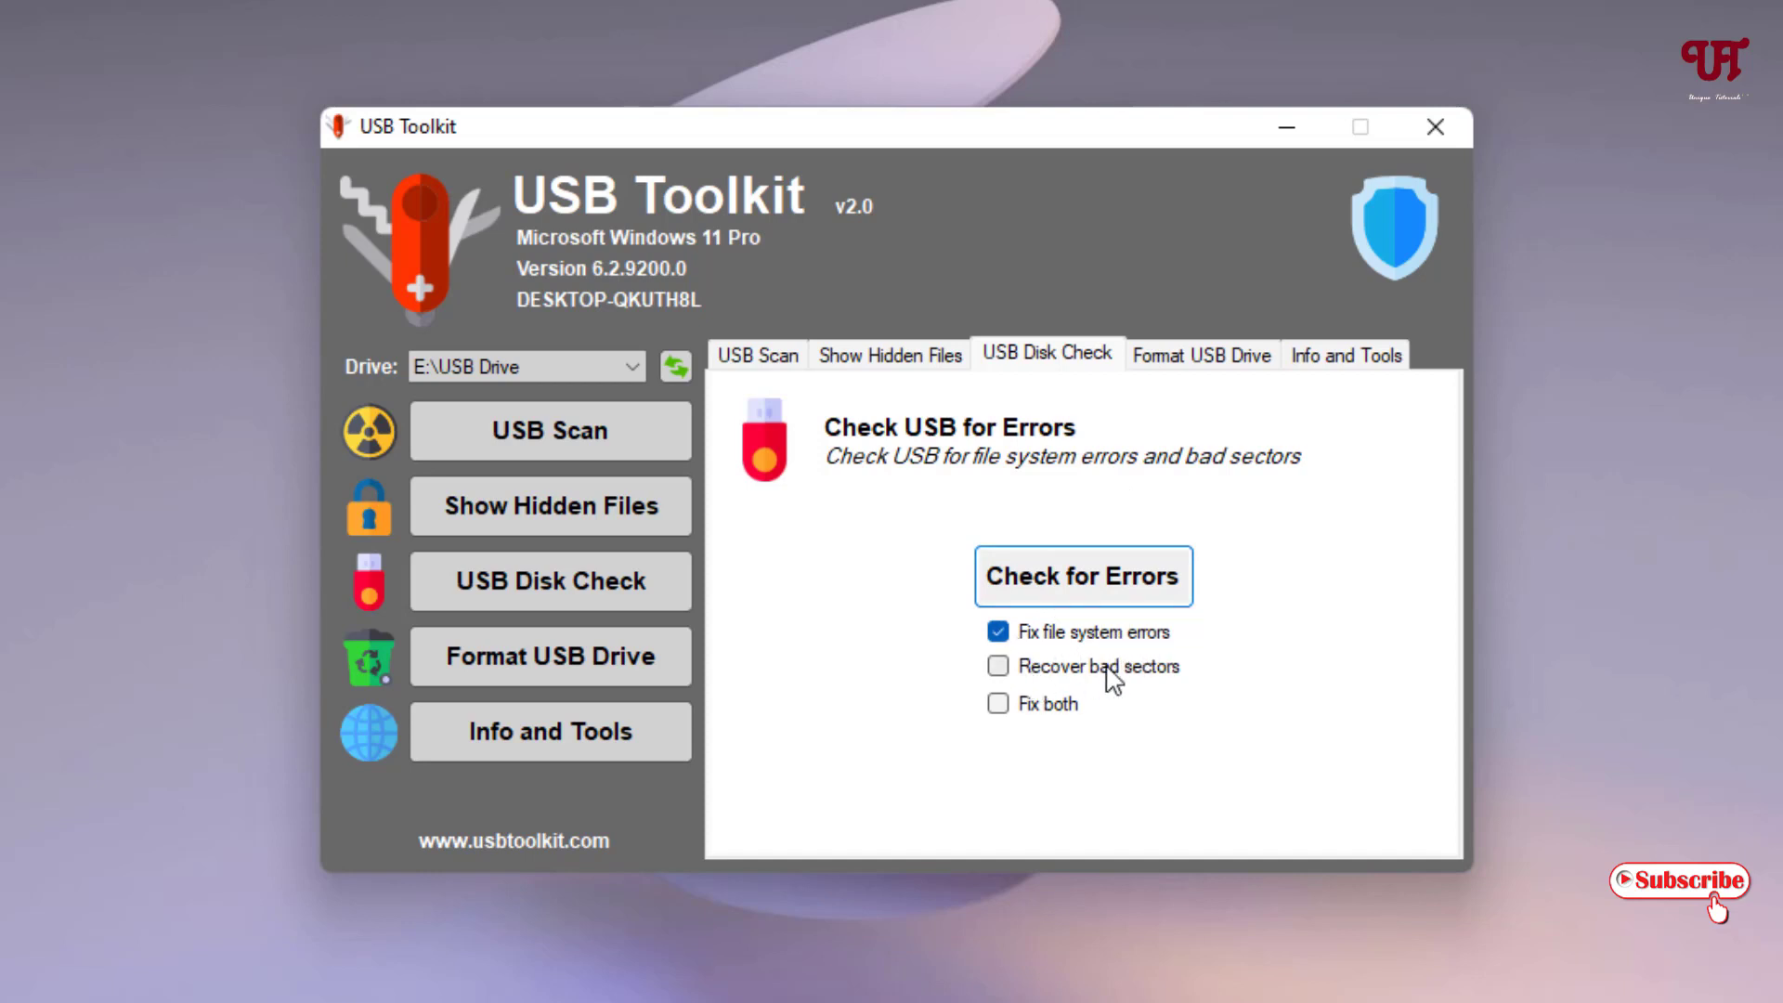
# Tick Recover bad sectors, then Fix both, for the disk check on E:.
pyautogui.click(998, 668)
pyautogui.click(999, 703)
# Review Format USB Drive and its File System list, then move to Info and Tools.
pyautogui.click(514, 684)
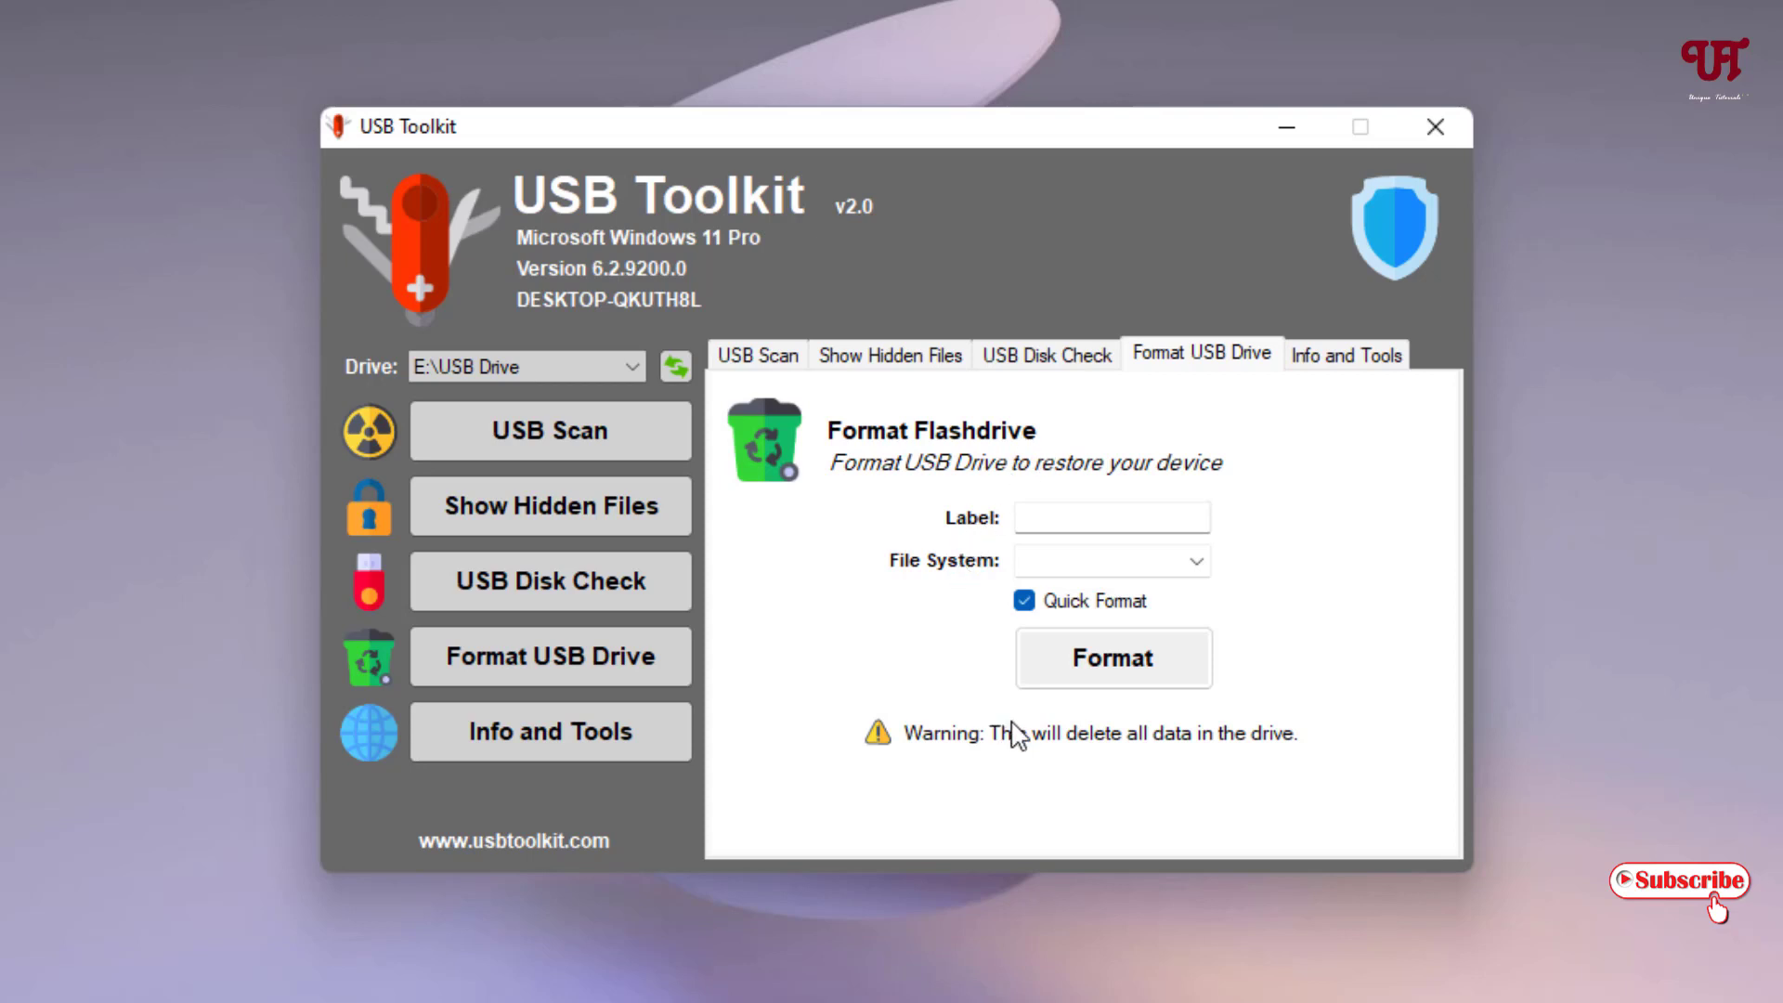
pyautogui.click(1195, 568)
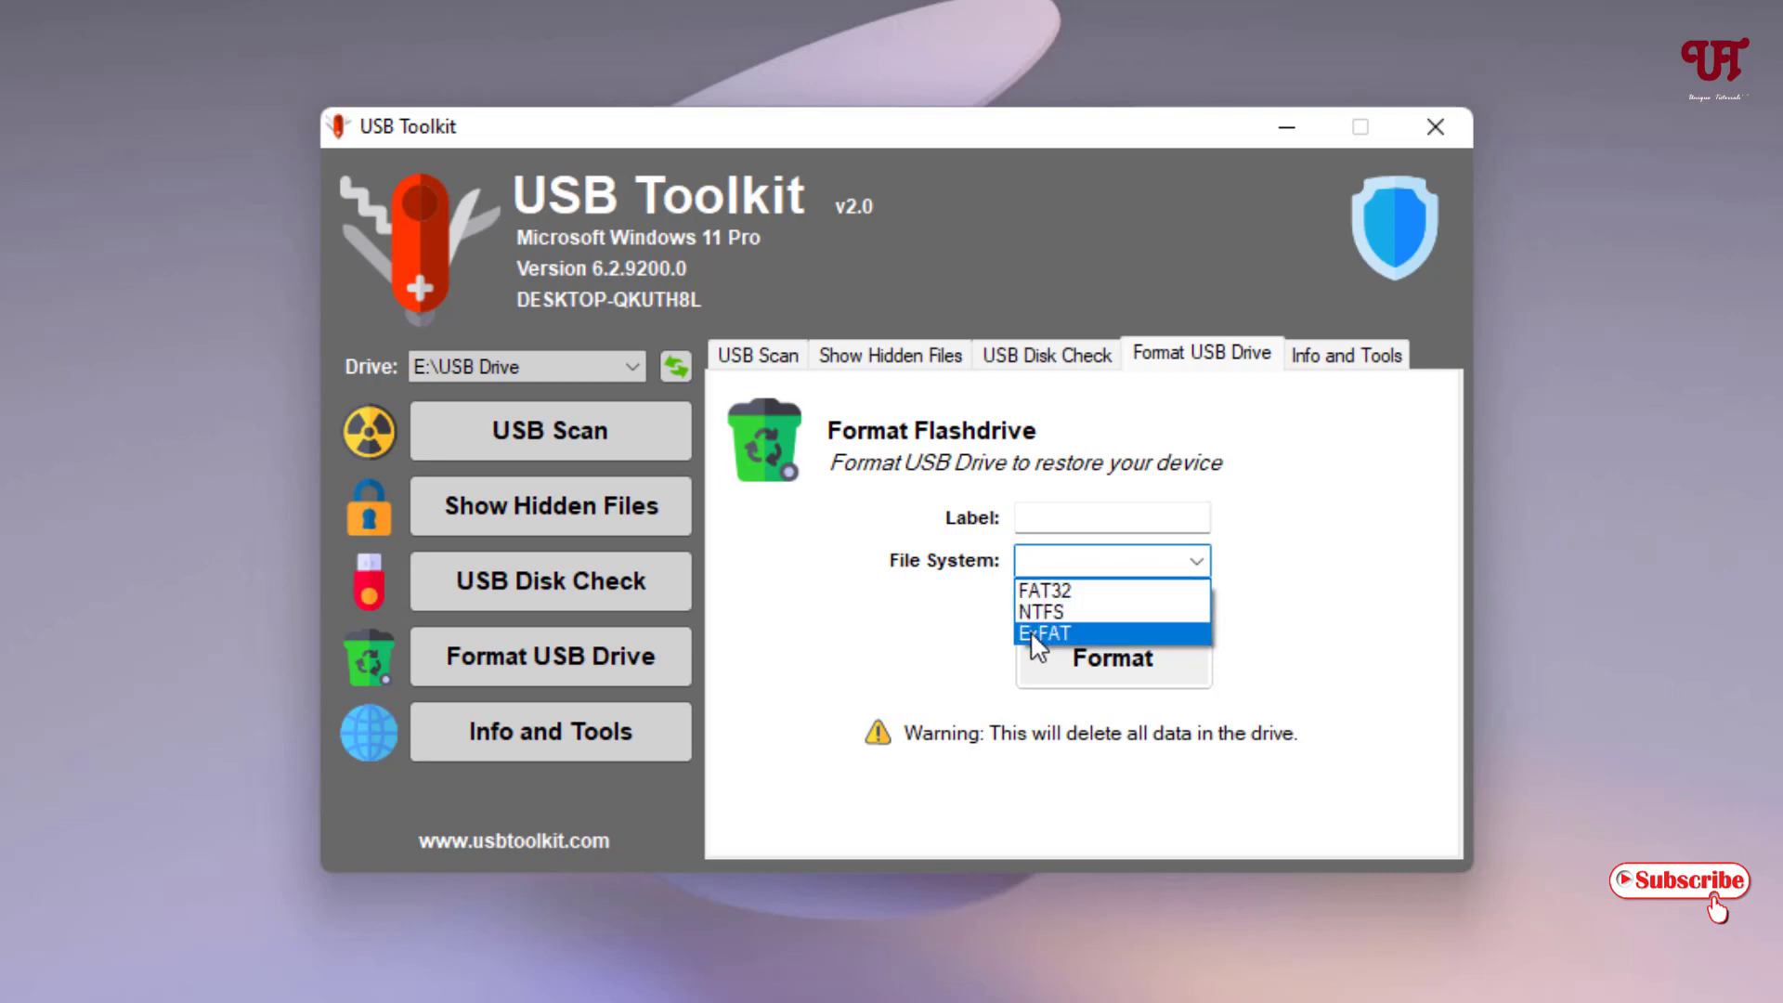
pyautogui.click(1052, 522)
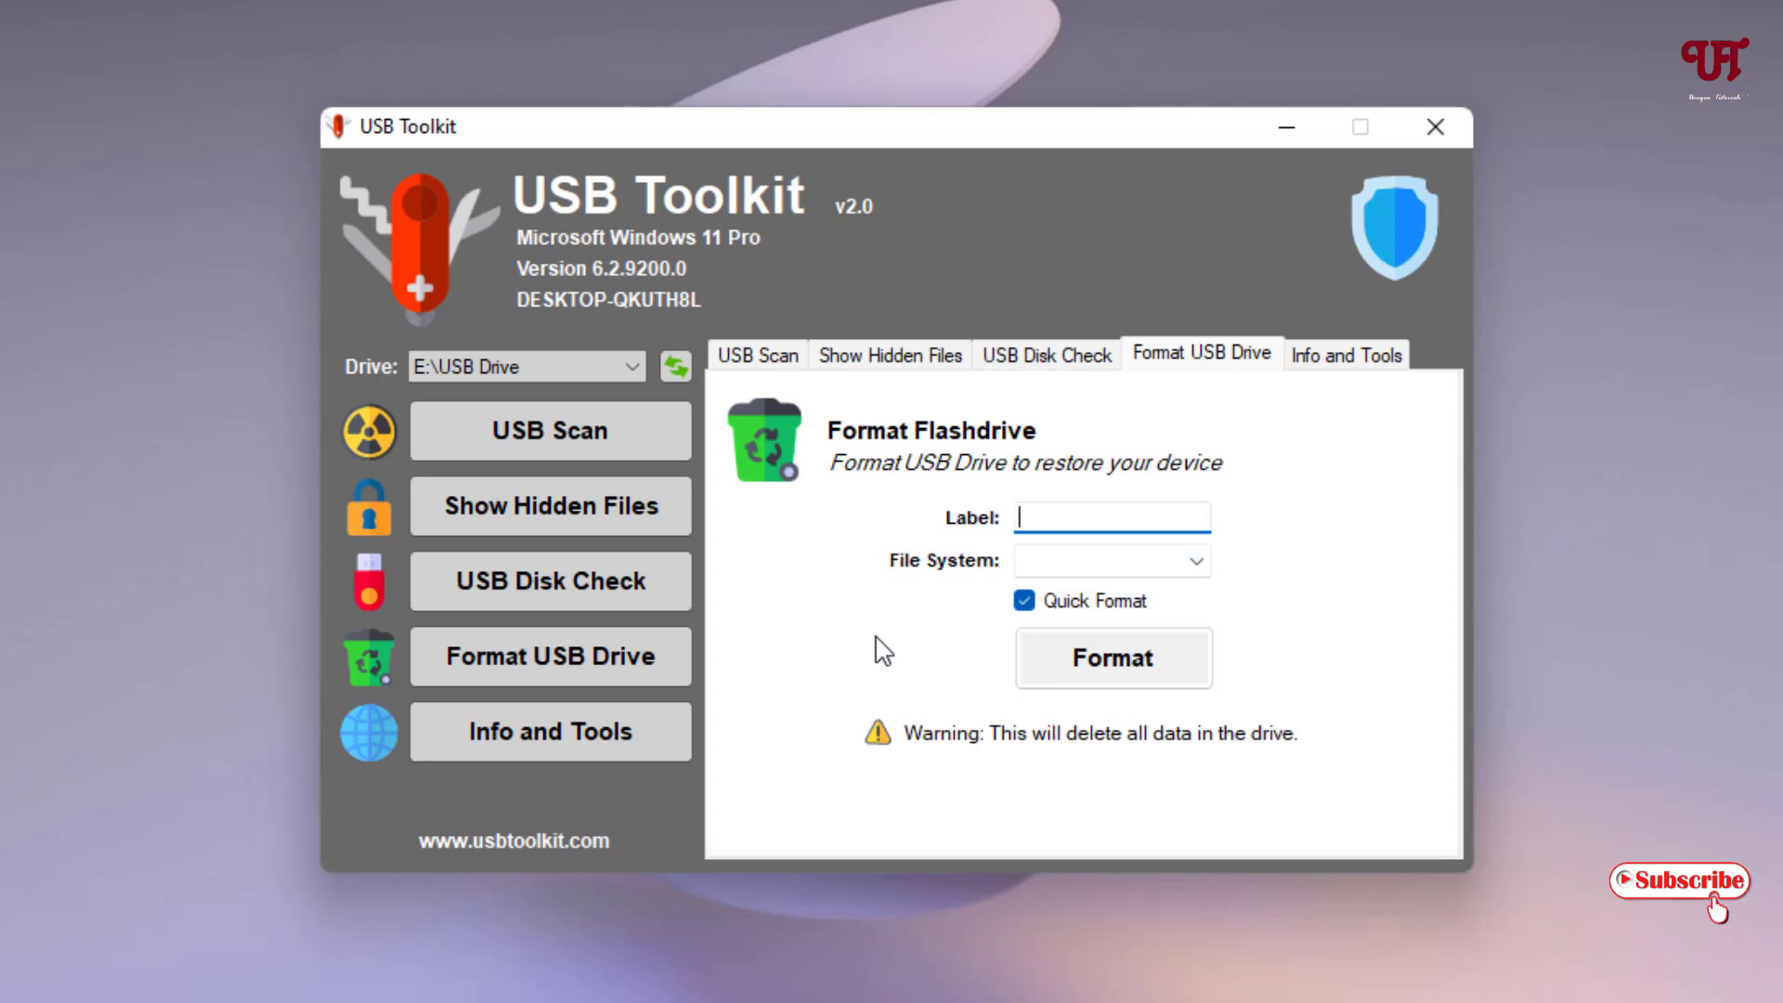
pyautogui.click(551, 748)
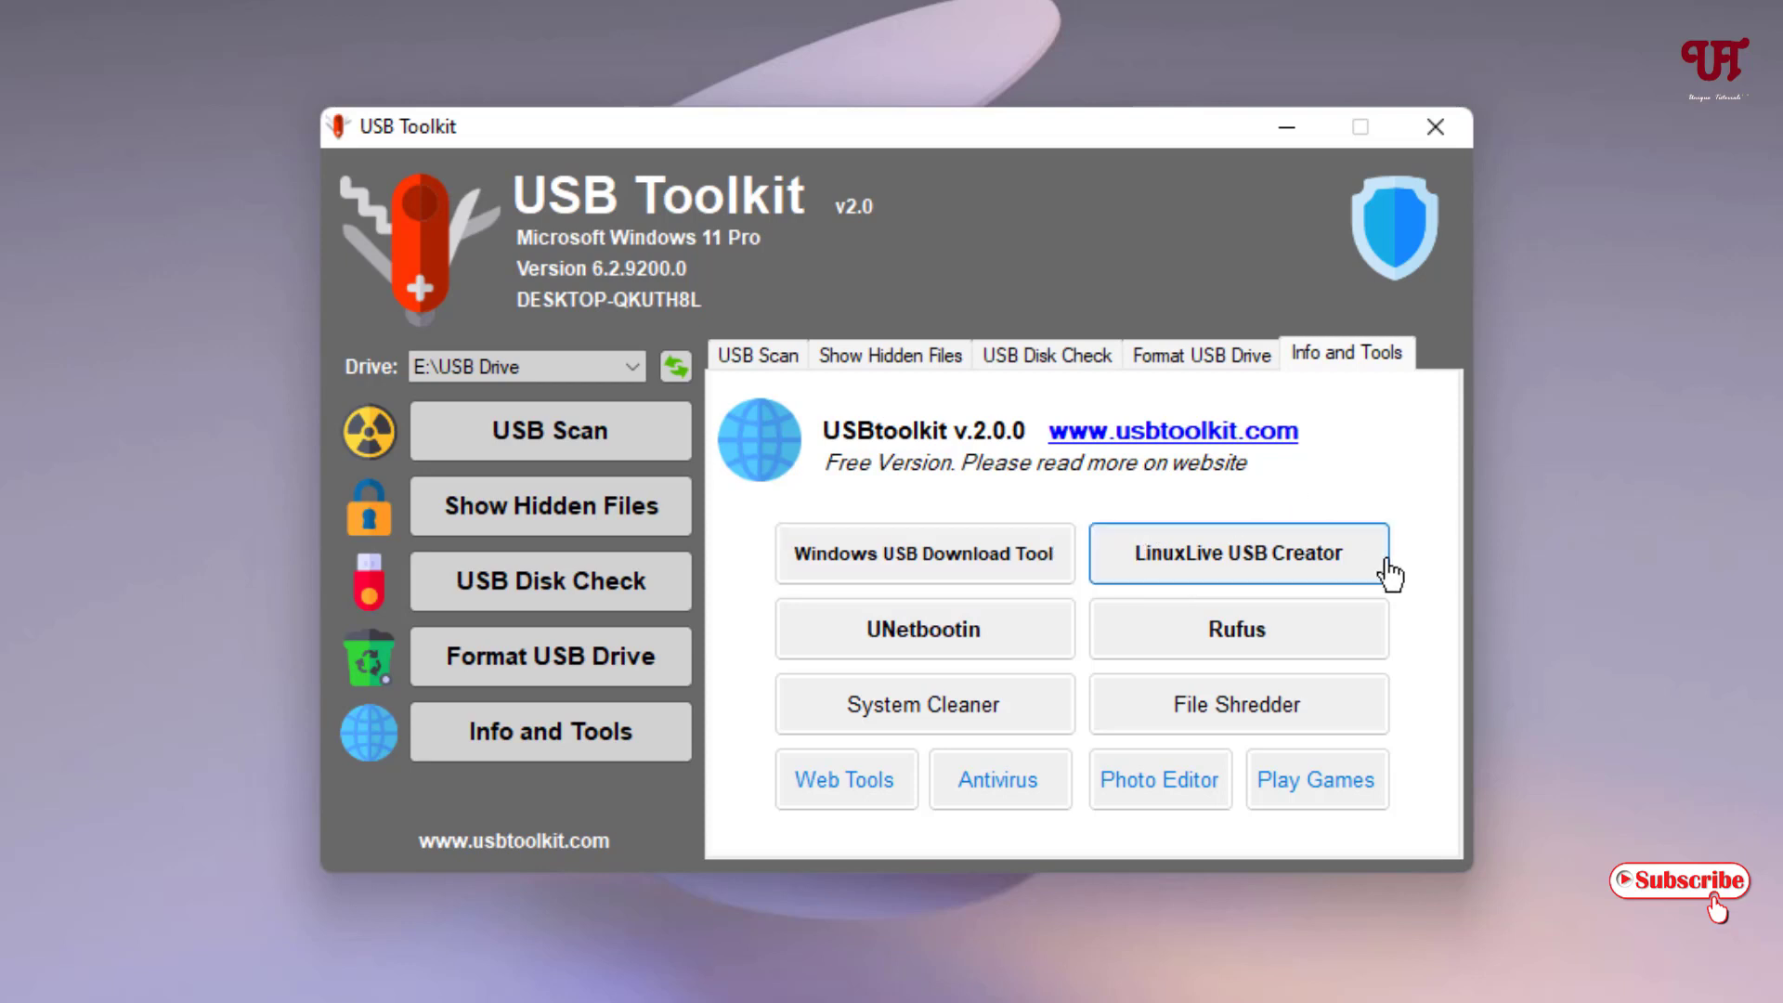
# Go back to USB Scan showing No Threat found, then close USB Toolkit.
pyautogui.click(549, 430)
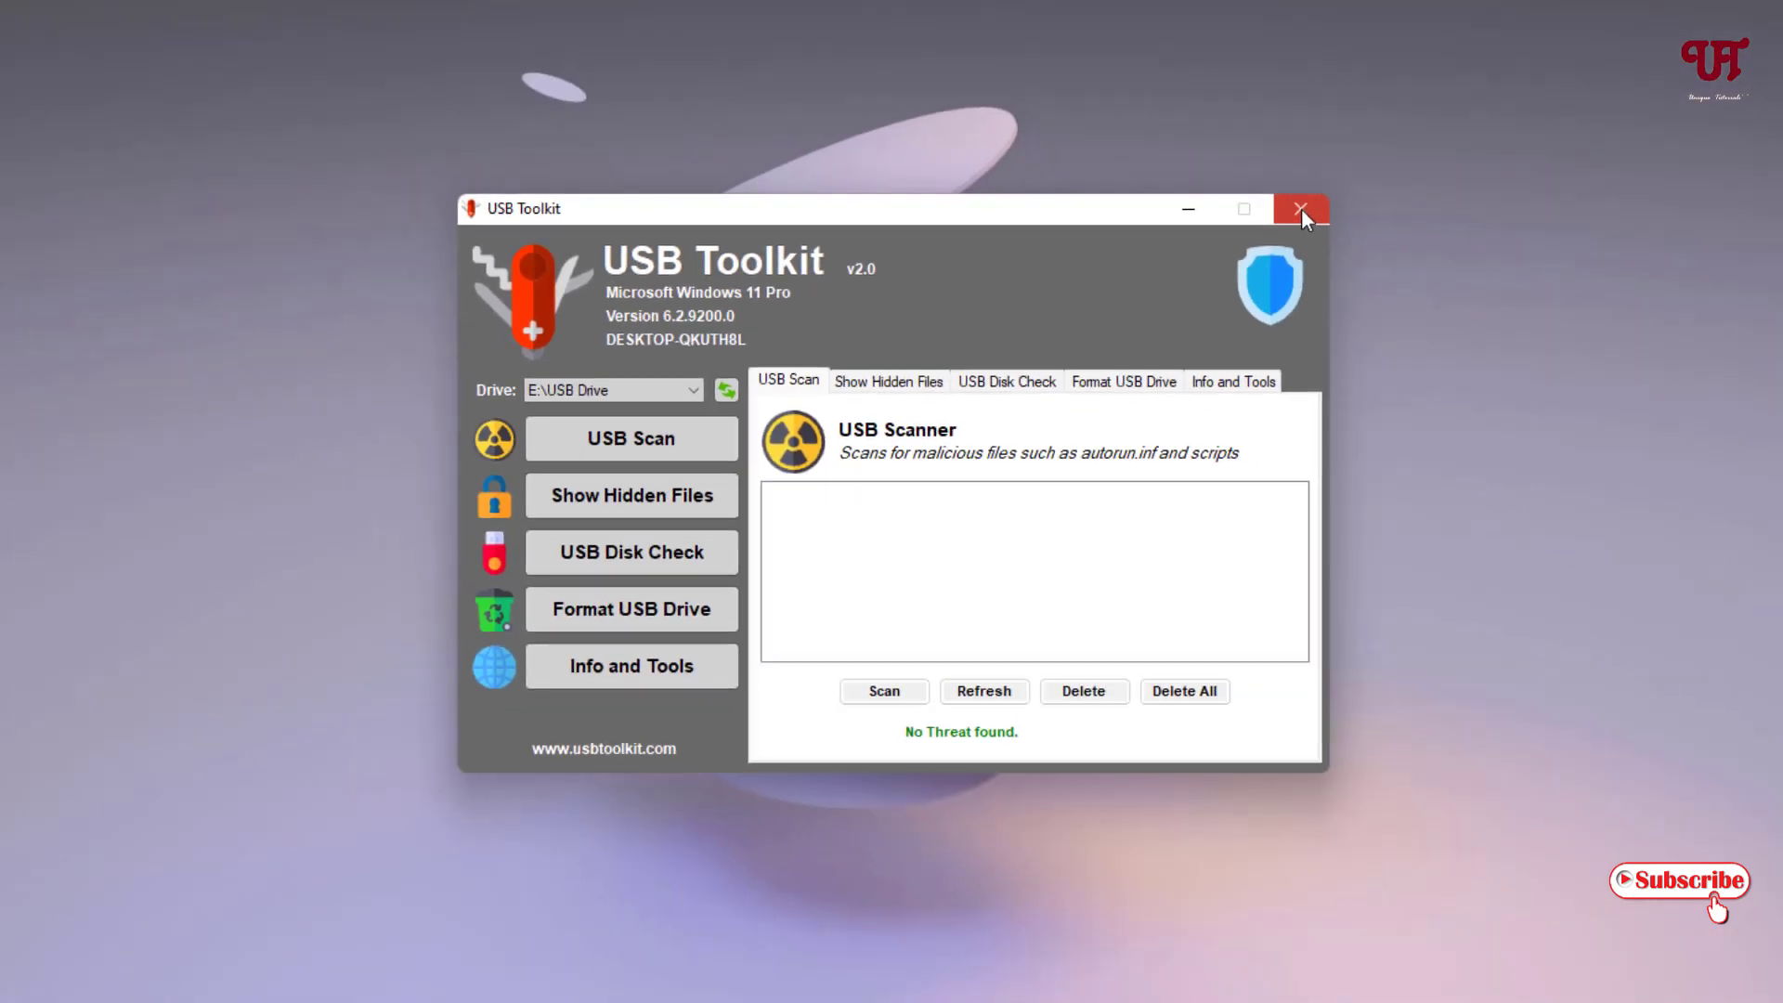
pyautogui.click(1301, 208)
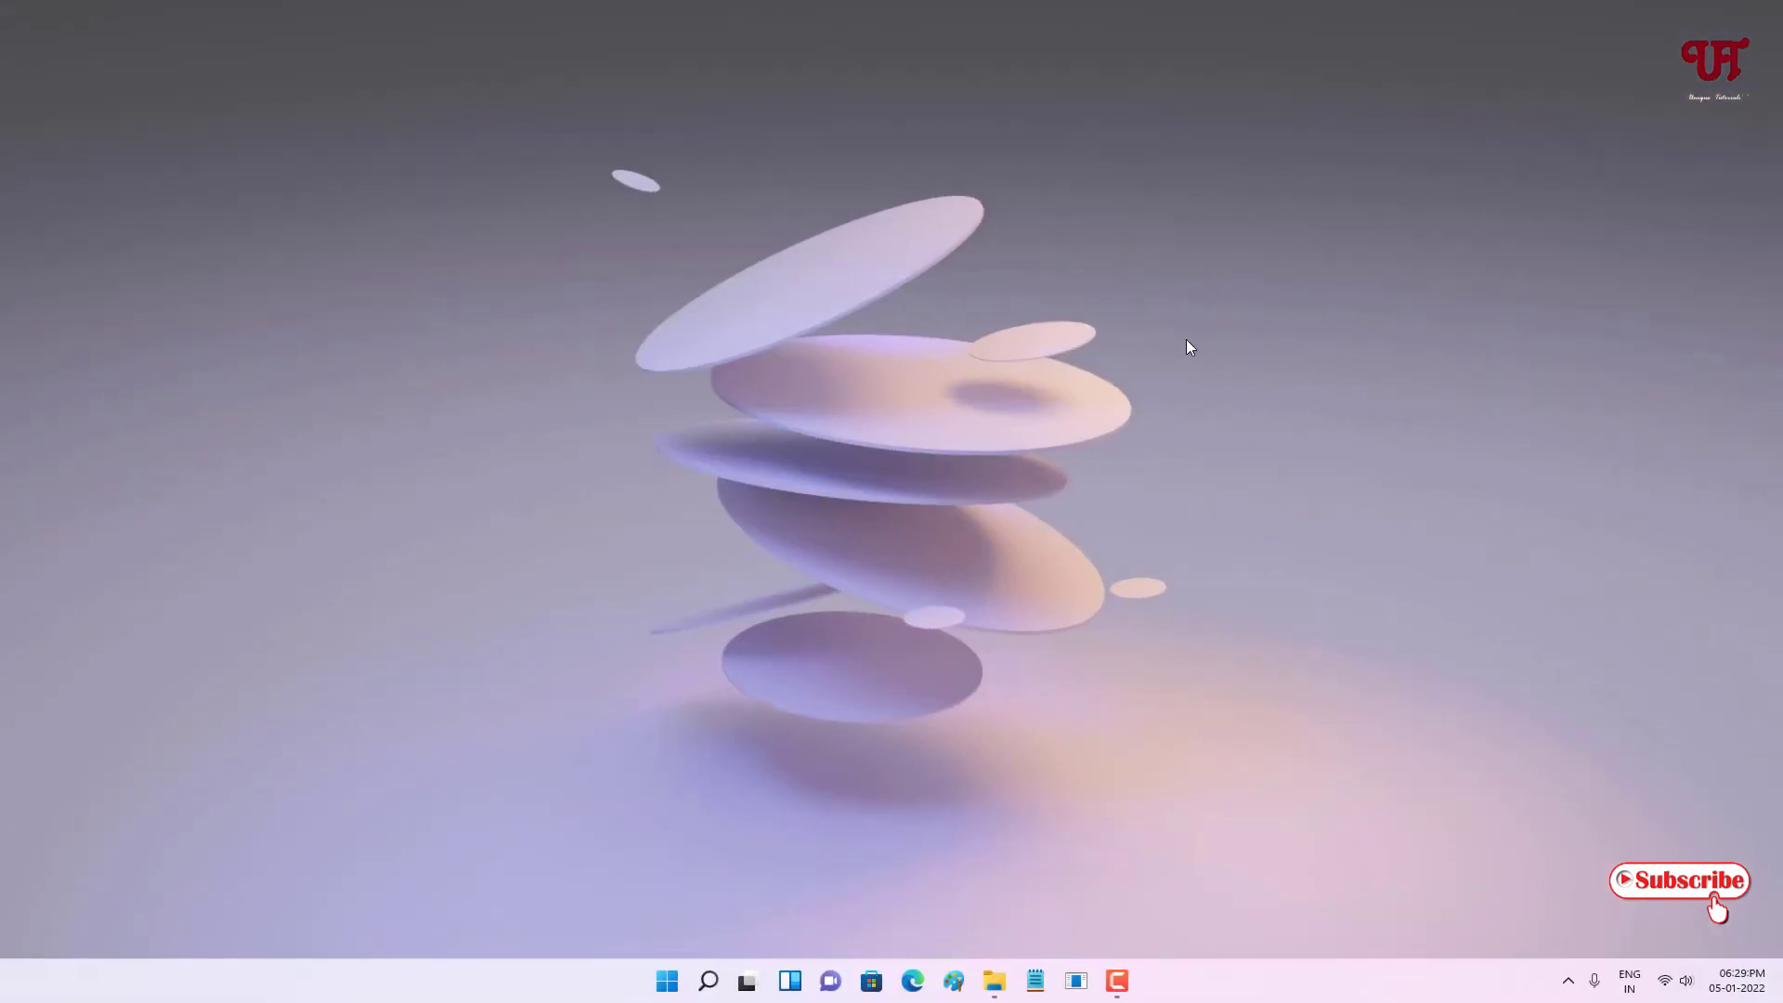